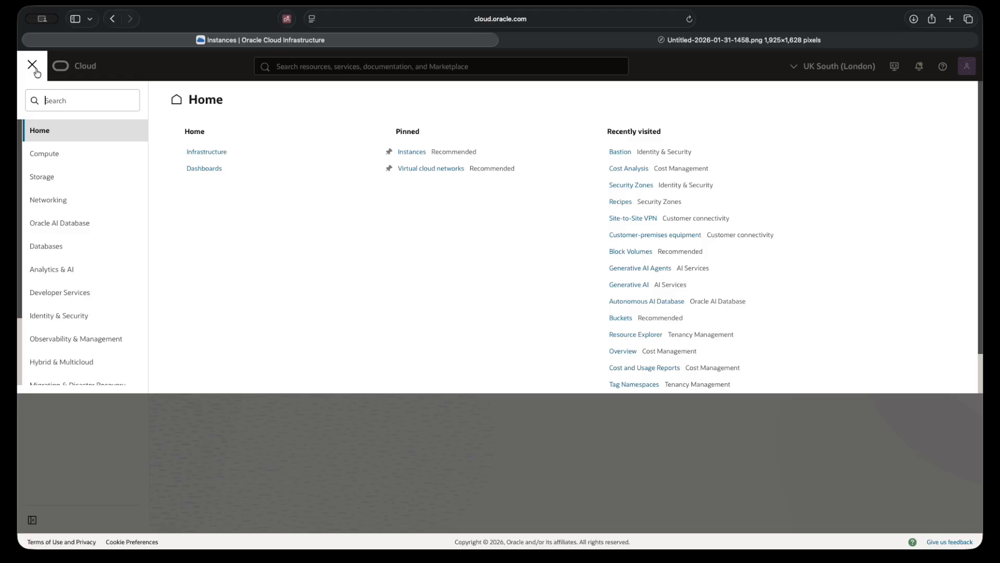
Step: Start creating a bastion under Identity & Security in the Demo compartment and name it Bastion
click(66, 316)
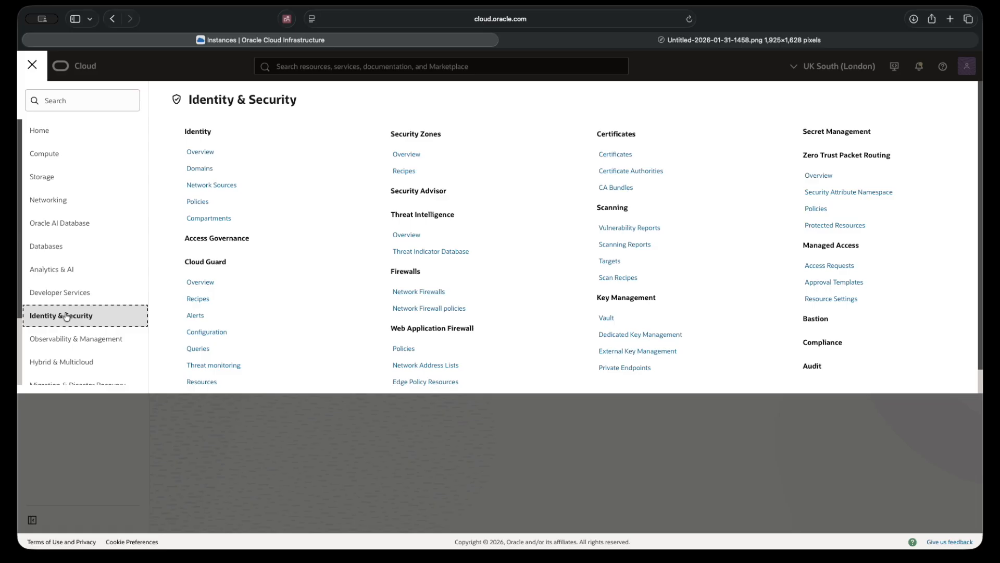
click(831, 324)
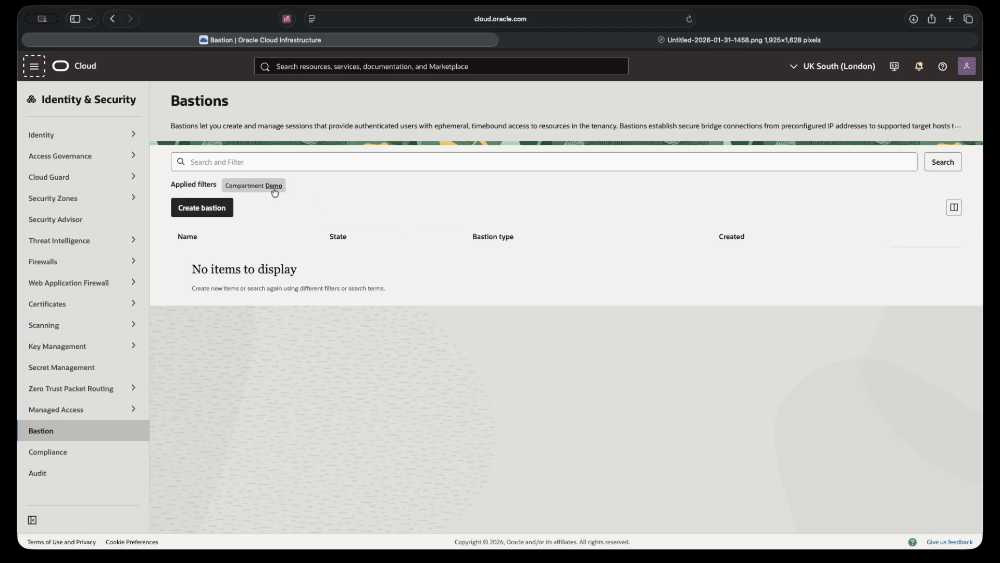
click(197, 210)
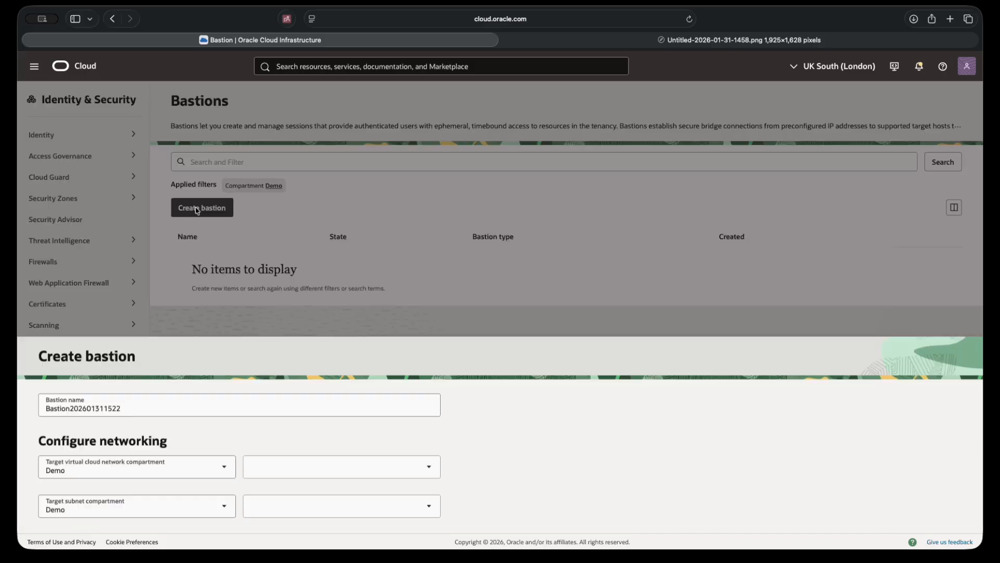
drag(128, 155, 76, 155)
key(BackSpace)
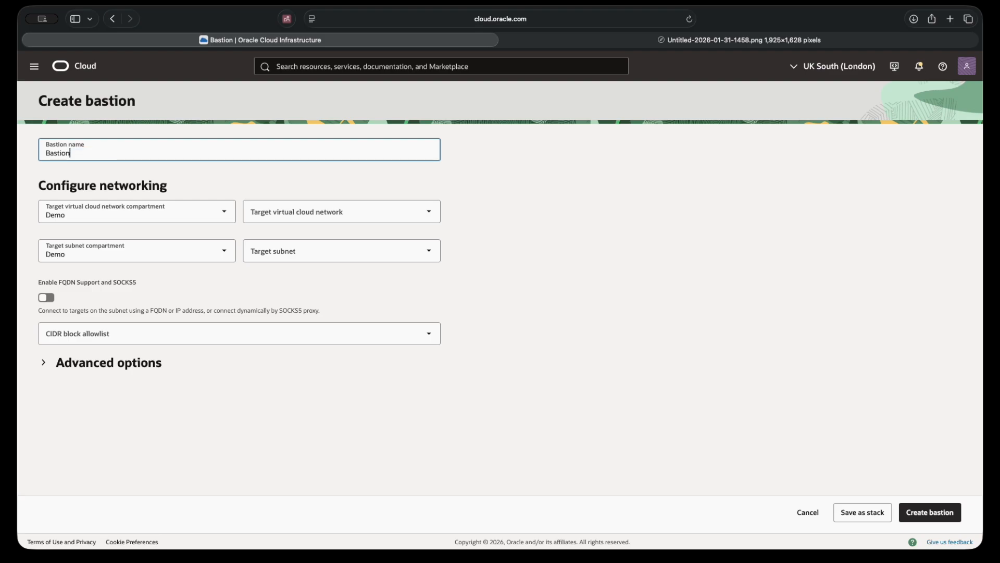
Step: Set the bastion's target virtual cloud network to Demo-VCN and its target subnet to private subnet-Demo-VCN
click(430, 212)
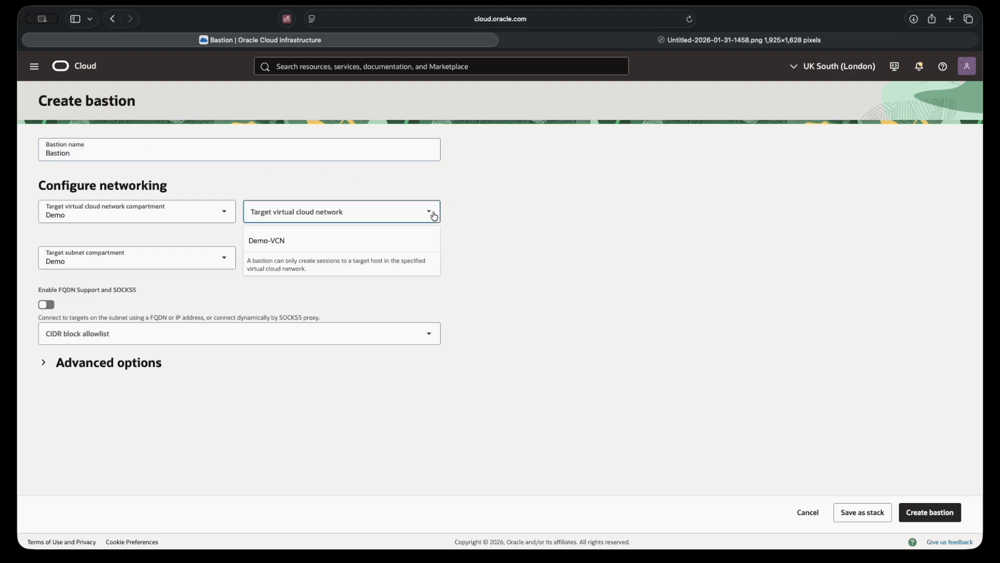
click(272, 241)
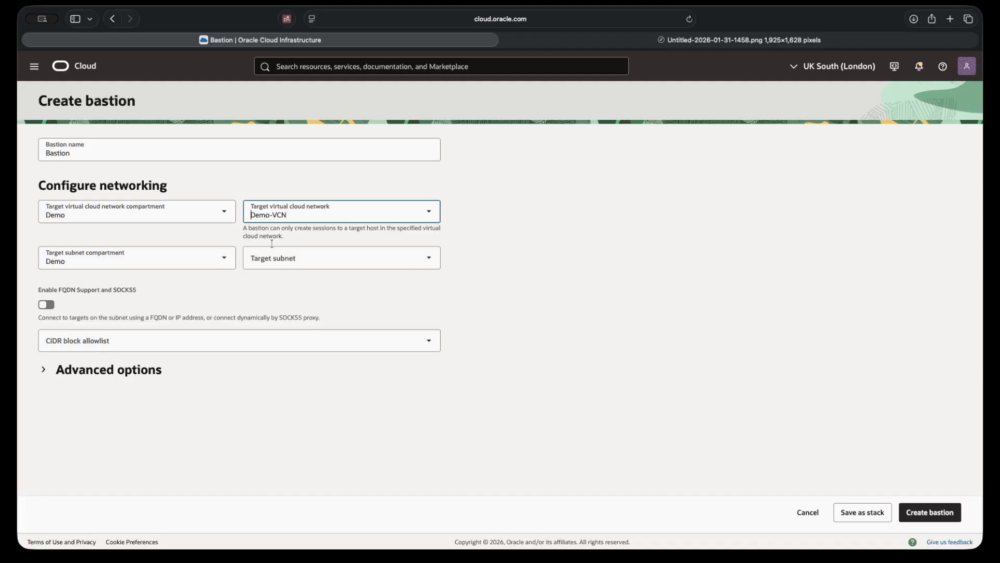
click(430, 260)
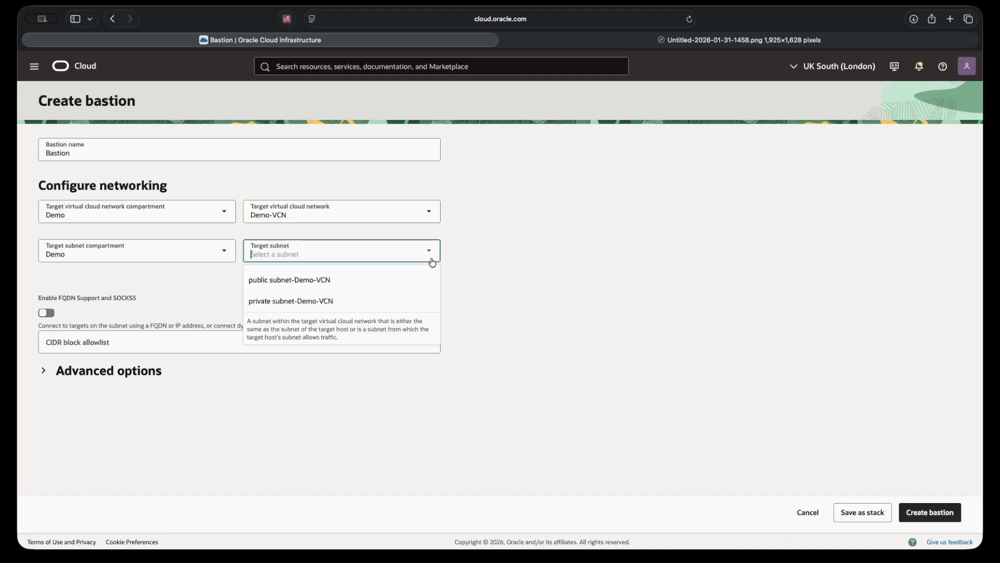
click(337, 300)
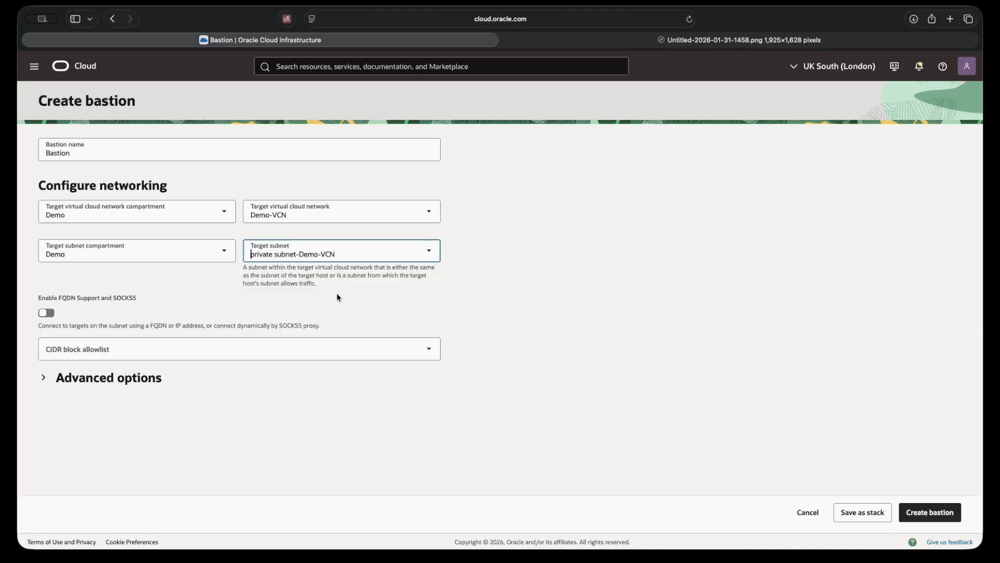
Step: Add 0.0.0.0/0 to the bastion's CIDR block allowlist
click(70, 350)
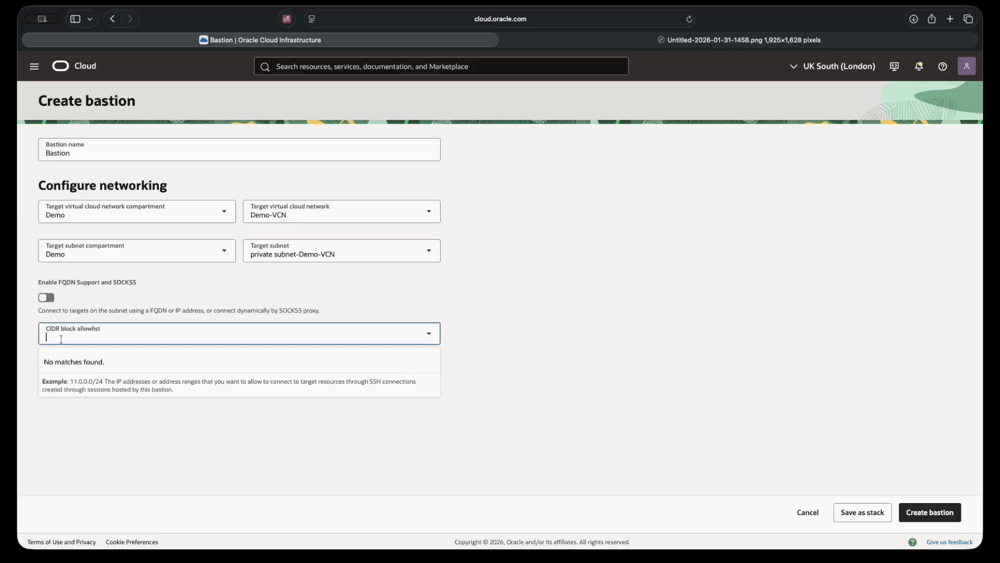
text(0.0.0.0/0)
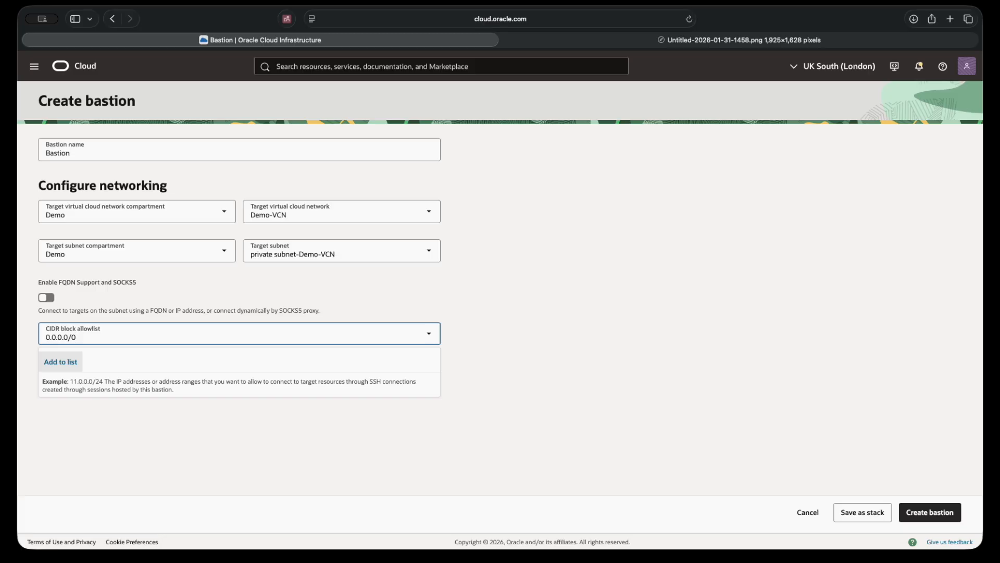
click(52, 364)
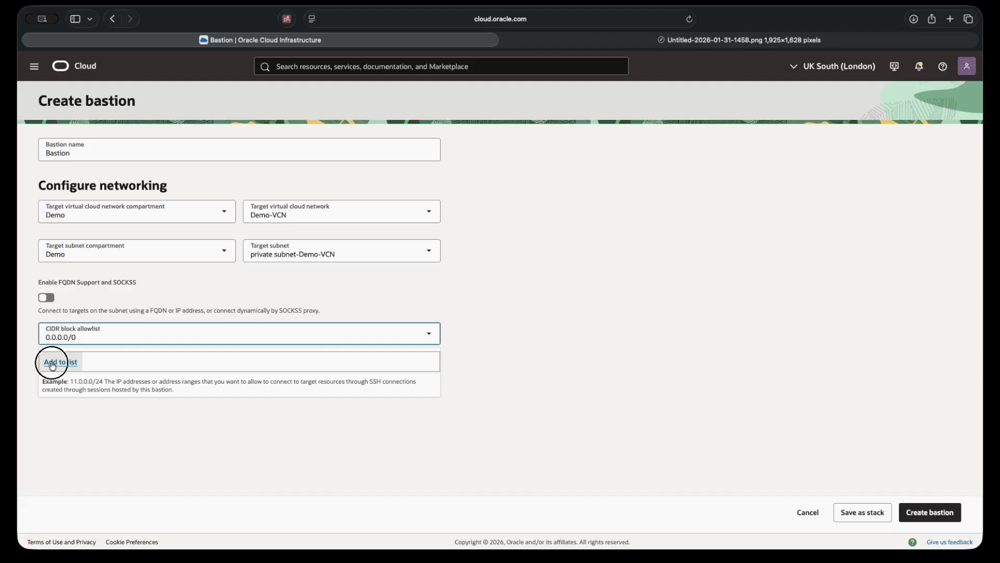
Step: Review the bastion's advanced session time-to-live options, create the bastion and refresh its details page
click(43, 364)
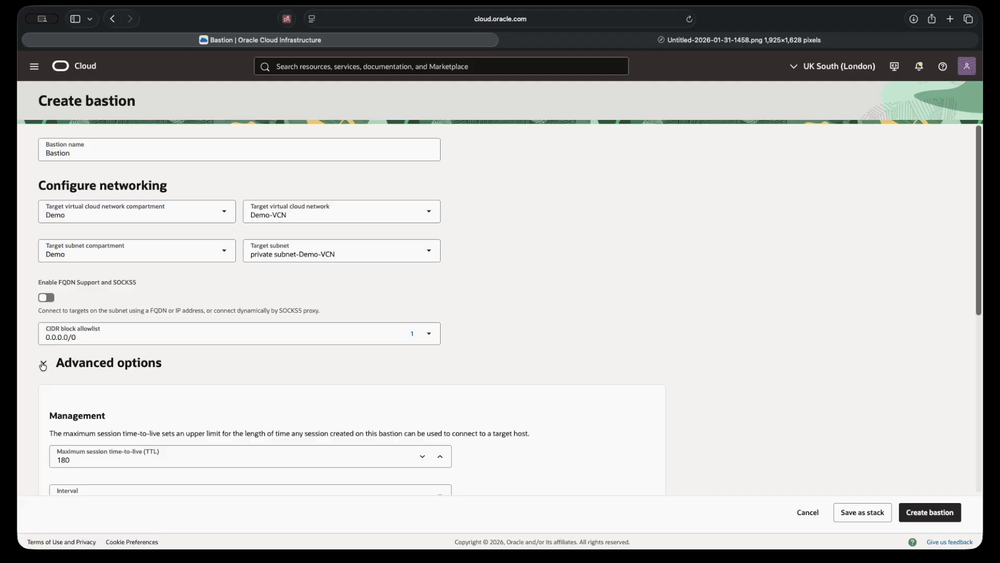
scroll(721, 365, down, 3)
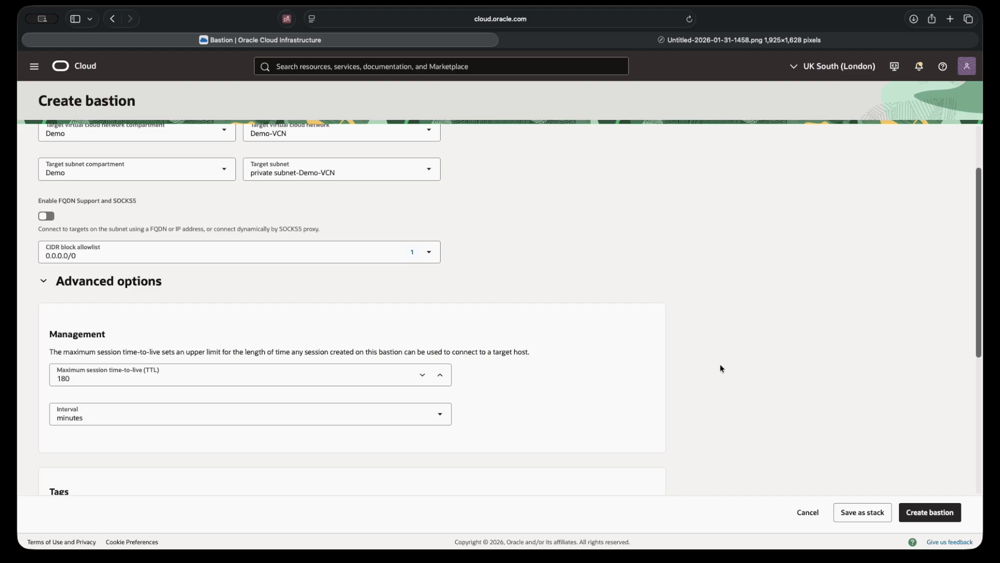
click(937, 517)
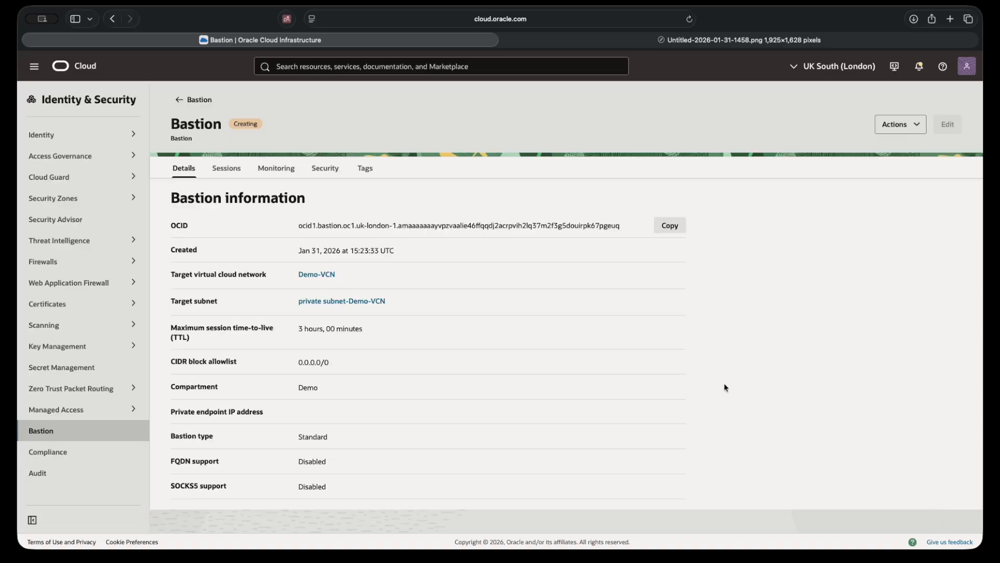
click(690, 19)
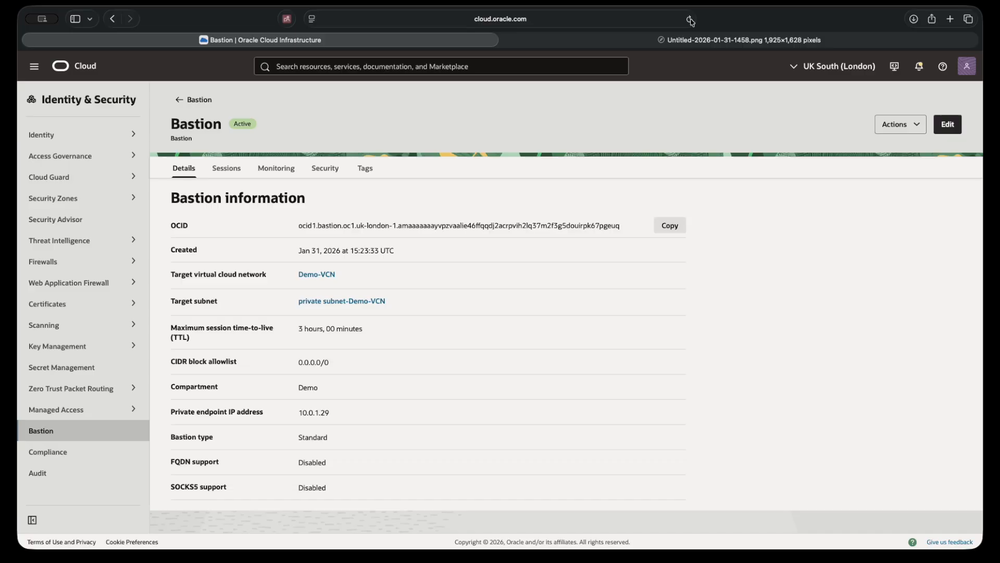
Step: Start a new session on the bastion and set its type to SSH port forwarding session
click(225, 171)
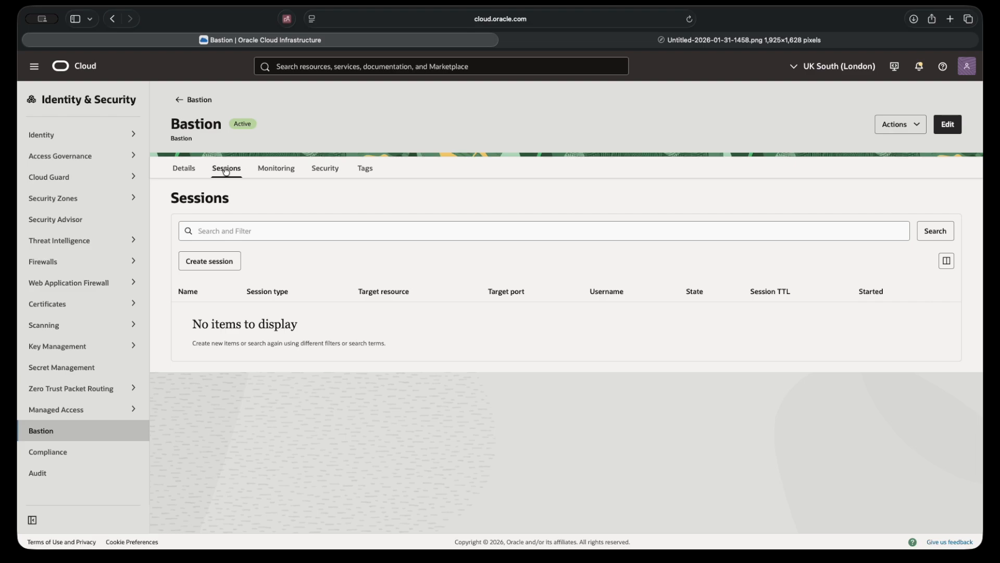
click(211, 262)
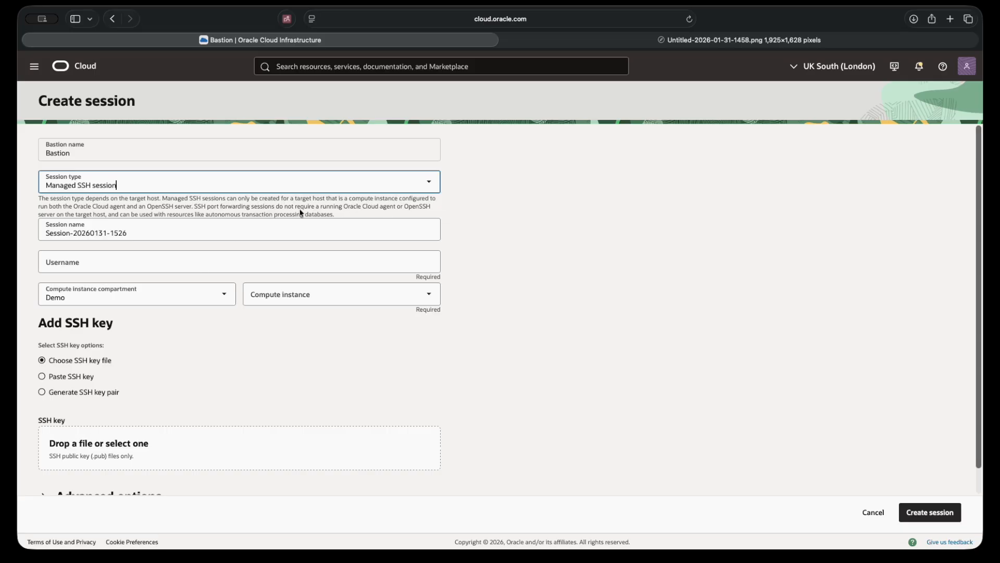
click(430, 183)
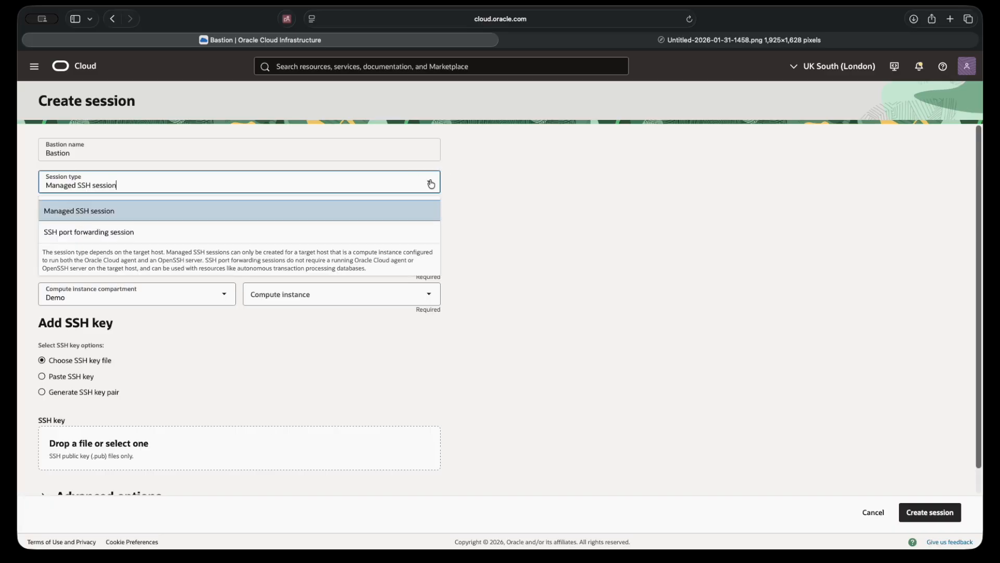
click(89, 233)
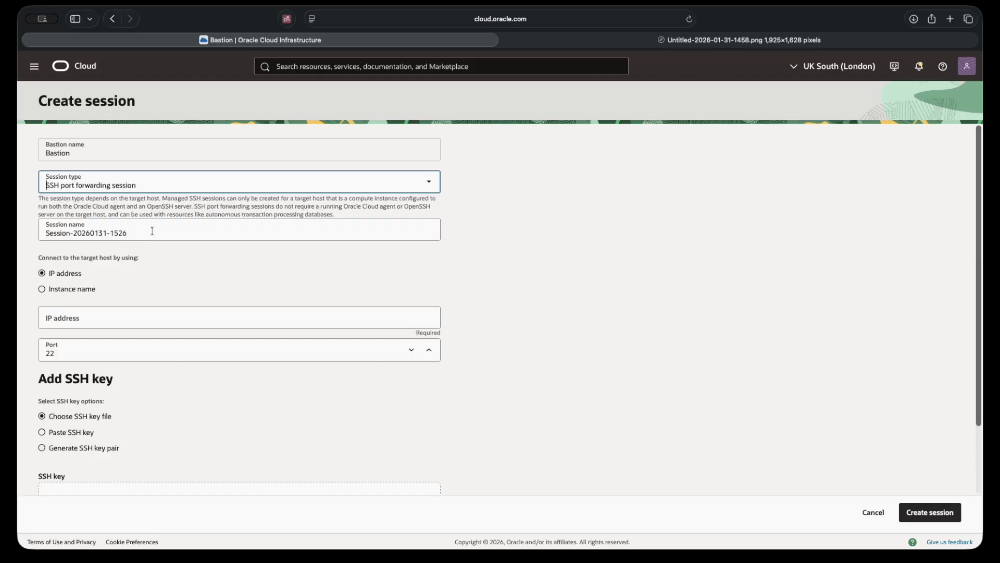
Step: Target the session by instance name at the Windows compute instance and set the port to 3389
click(42, 289)
click(40, 276)
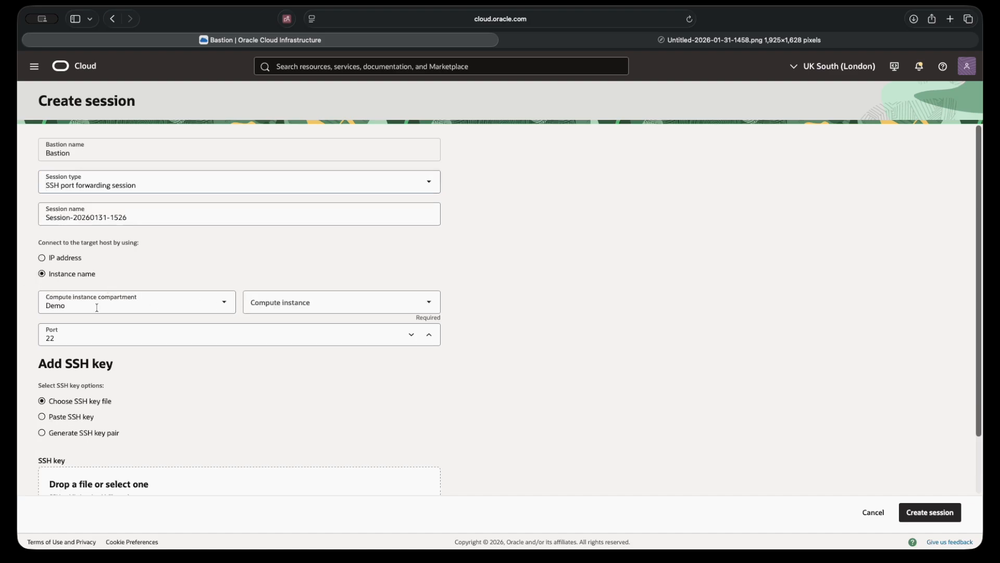
click(325, 299)
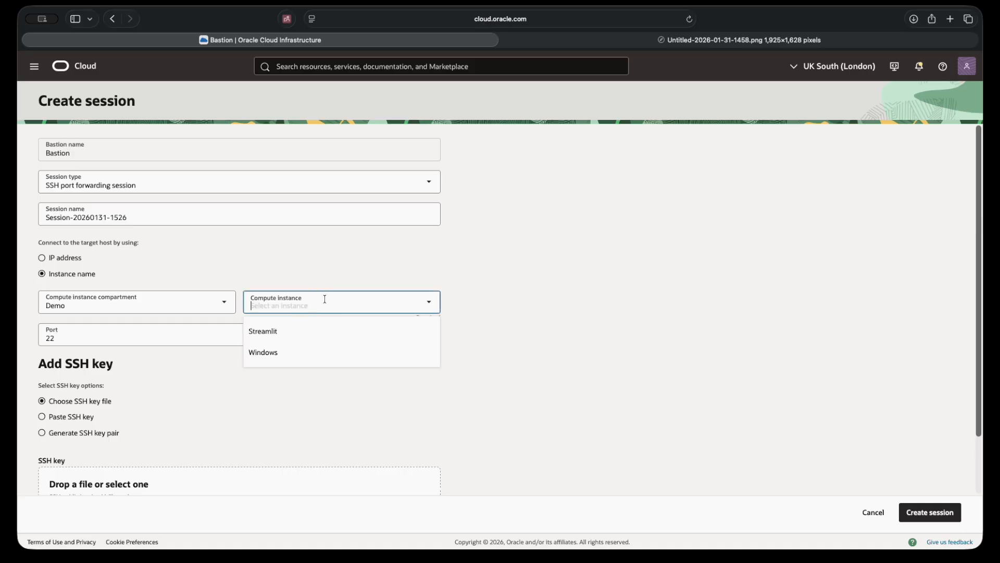
click(280, 351)
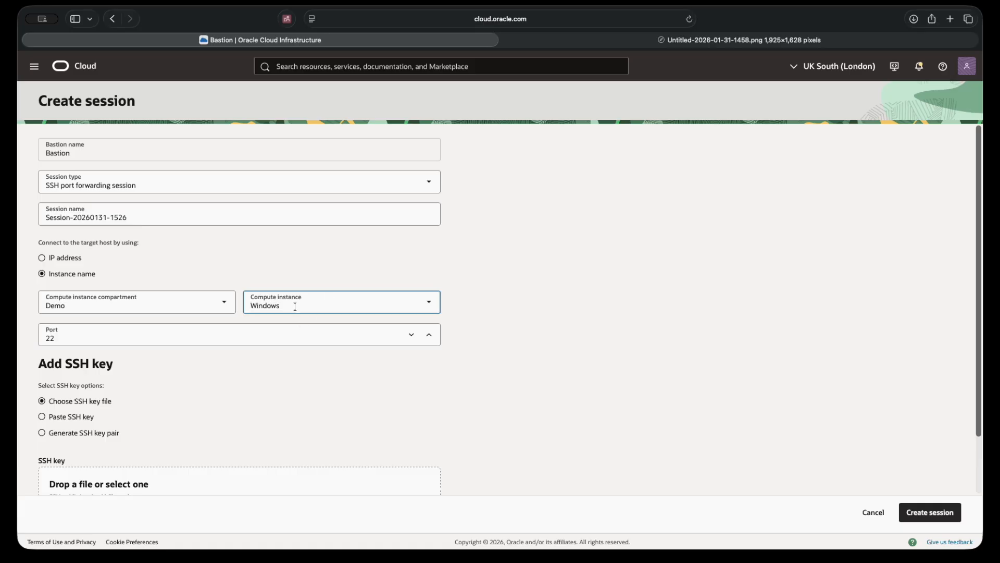
drag(64, 337, 41, 339)
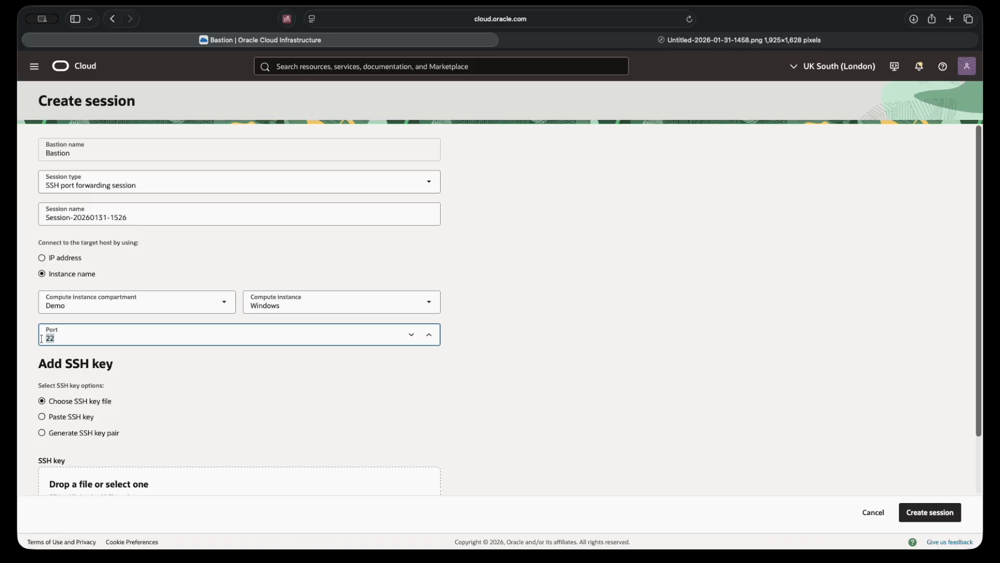
text(3389)
click(566, 315)
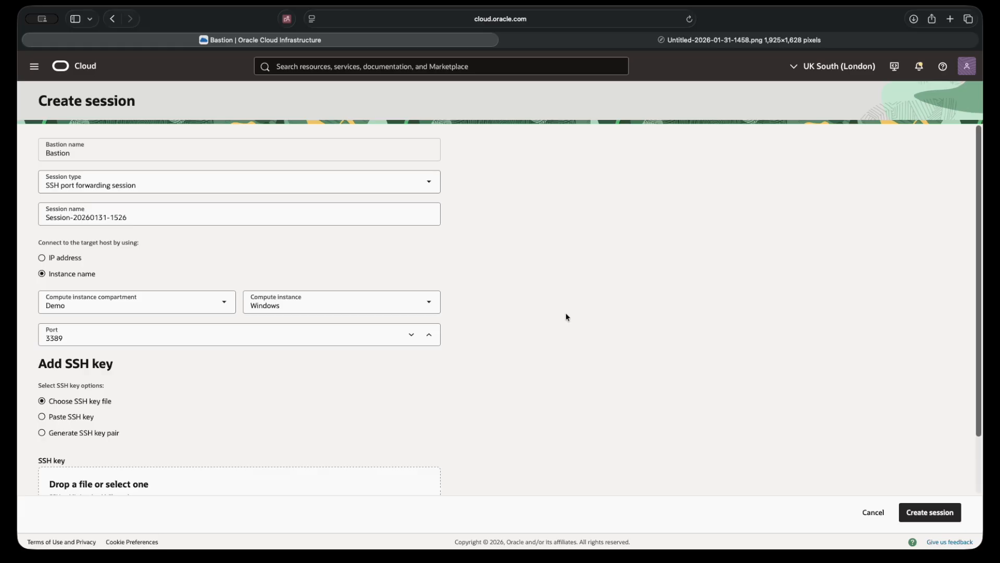
Step: Create the session with a generated SSH key pair, saving the public key, and refresh the sessions page
scroll(567, 316, down, 3)
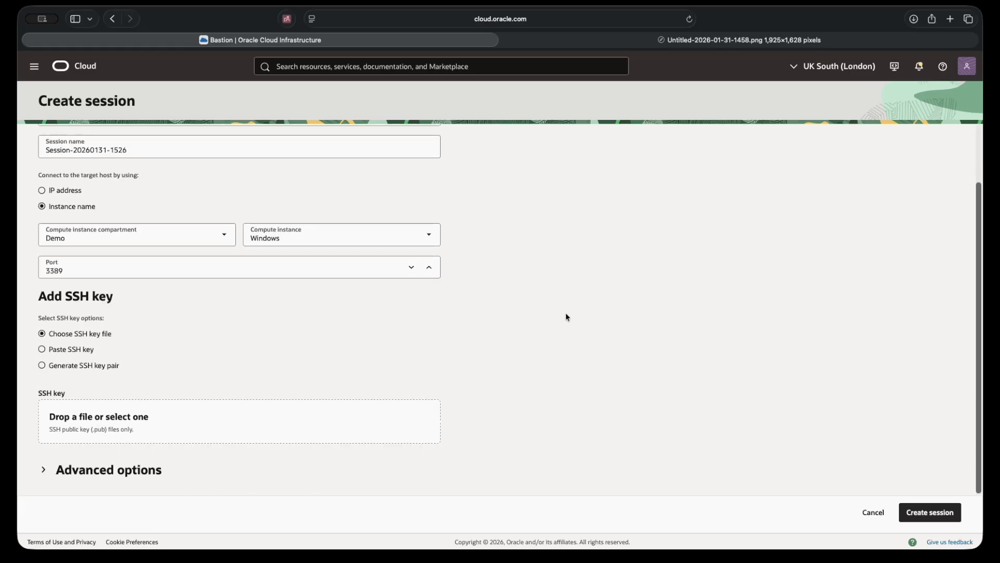
click(42, 366)
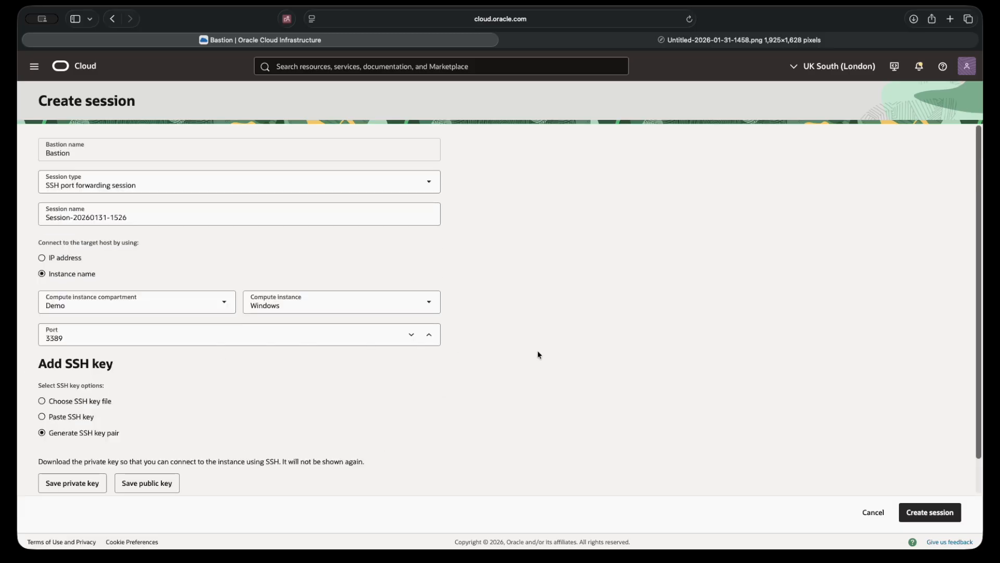
scroll(553, 354, down, 1)
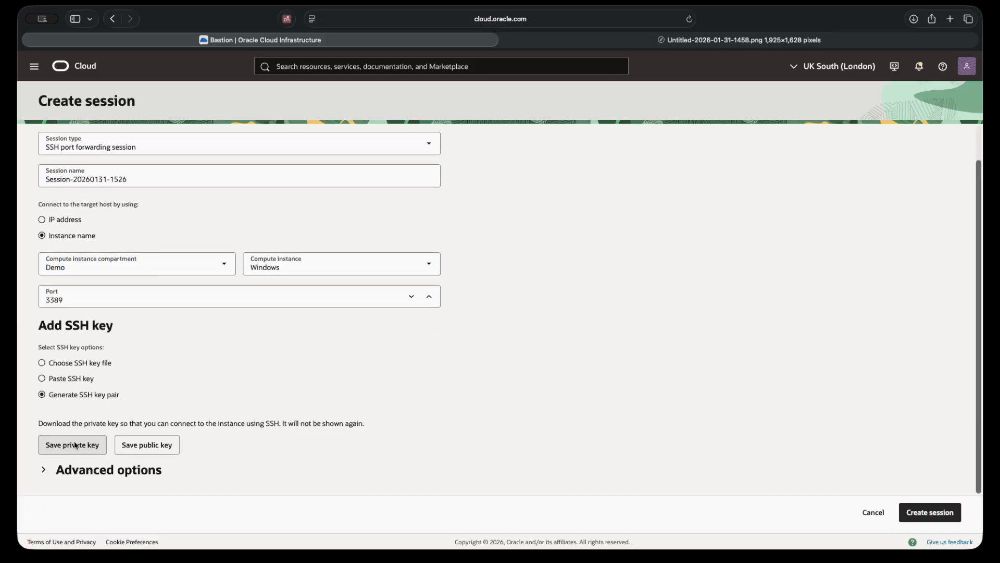
click(145, 444)
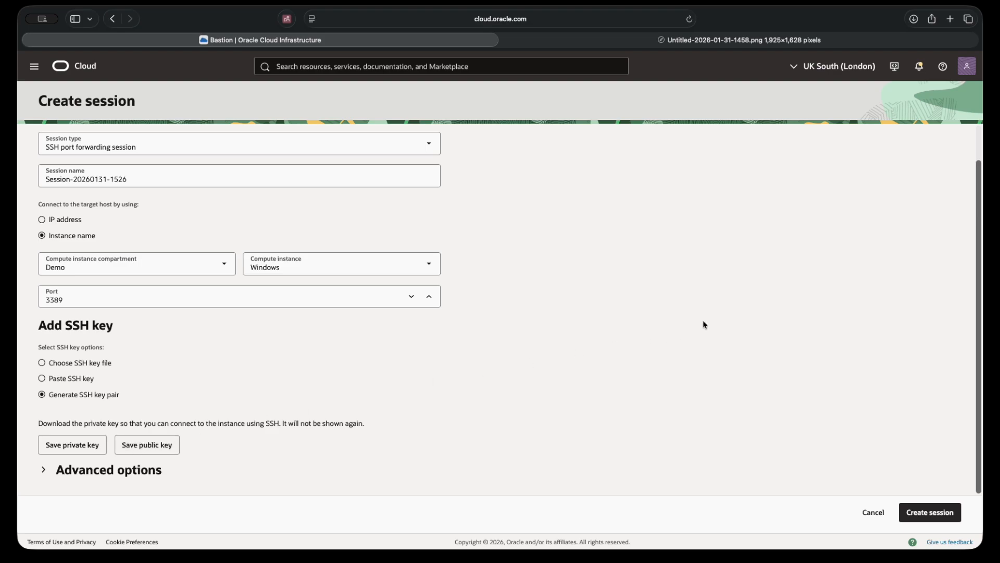
click(926, 514)
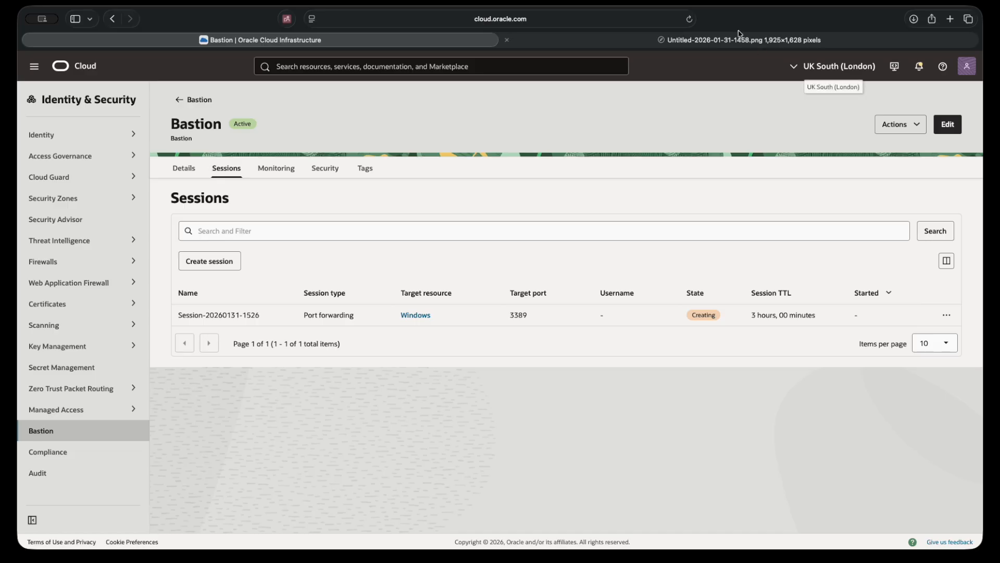
click(688, 20)
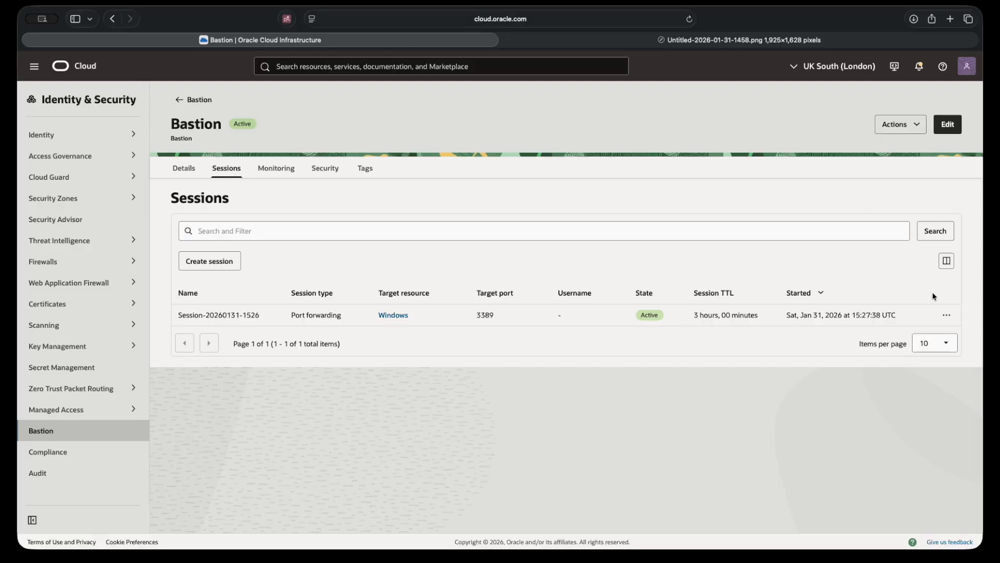
Step: View and copy the SSH command of the port forwarding session and switch to the Terminal window
click(946, 315)
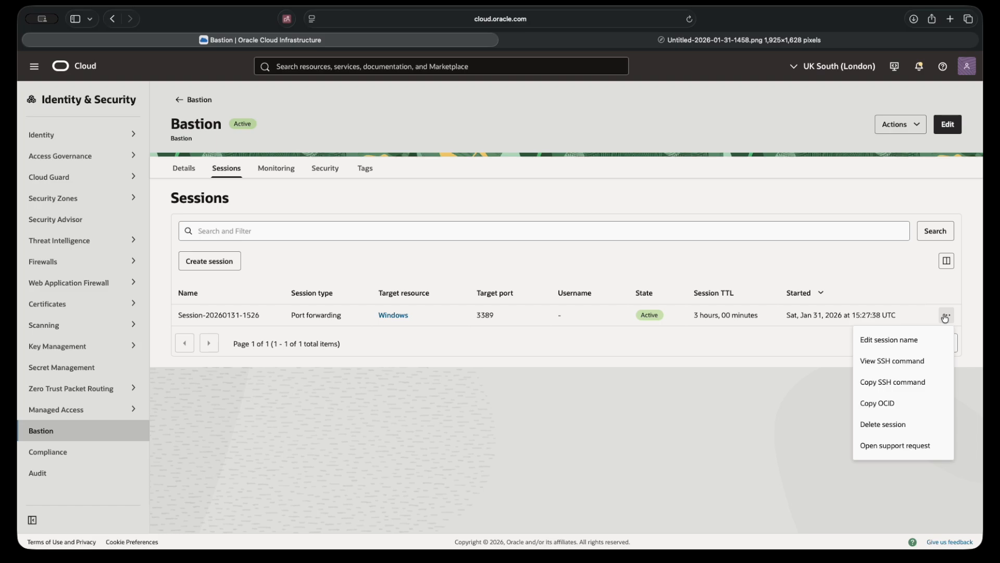
click(899, 363)
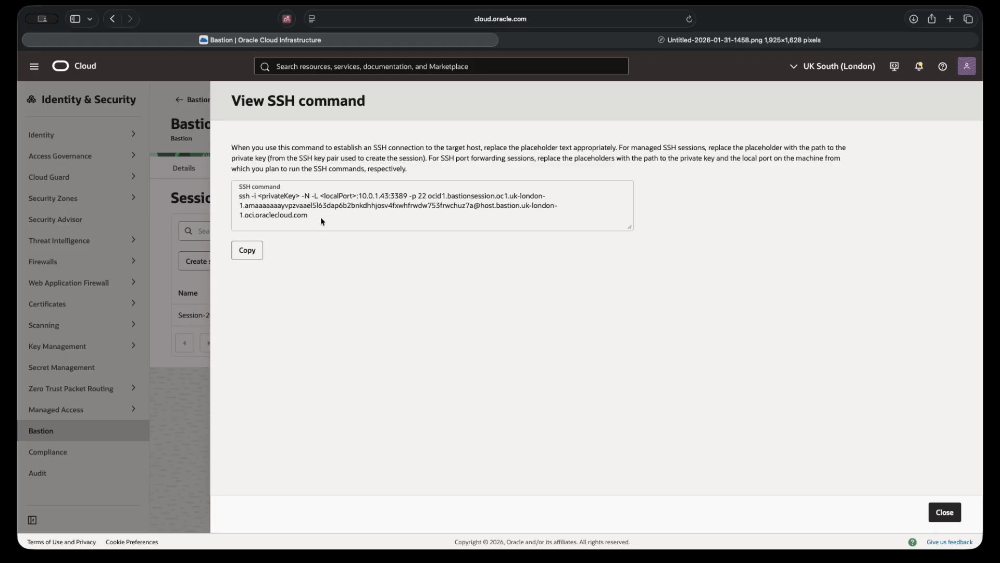
click(251, 252)
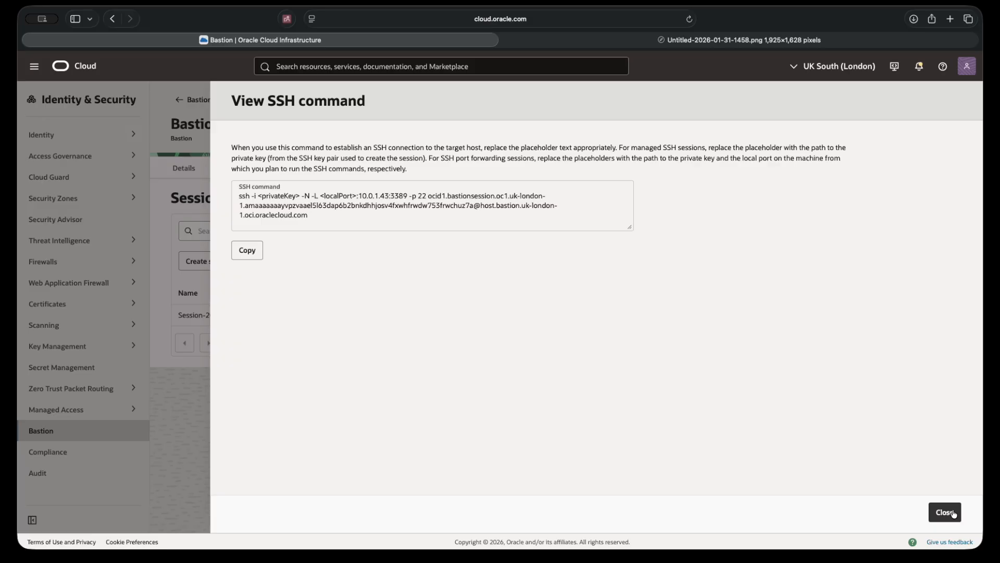
click(953, 513)
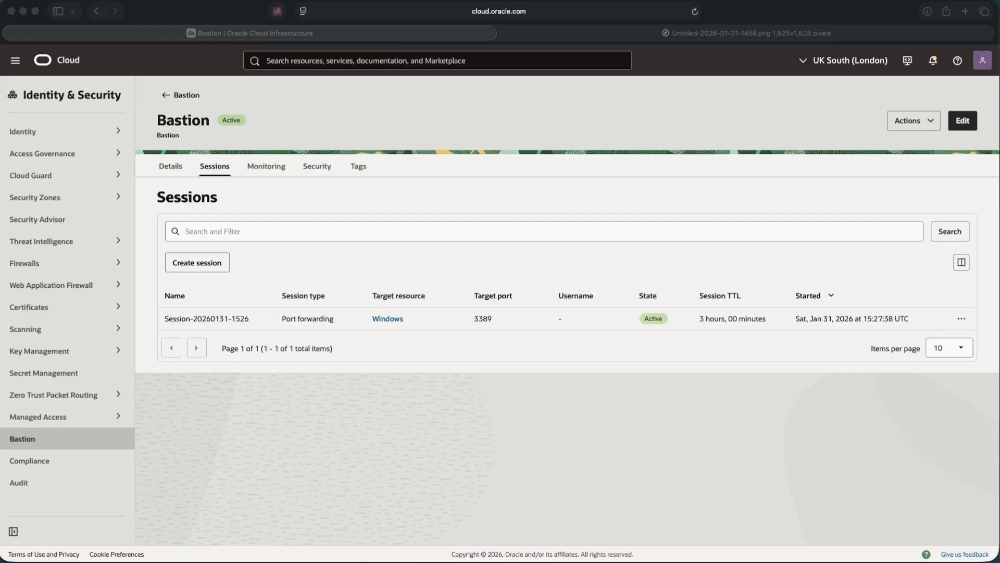
click(989, 560)
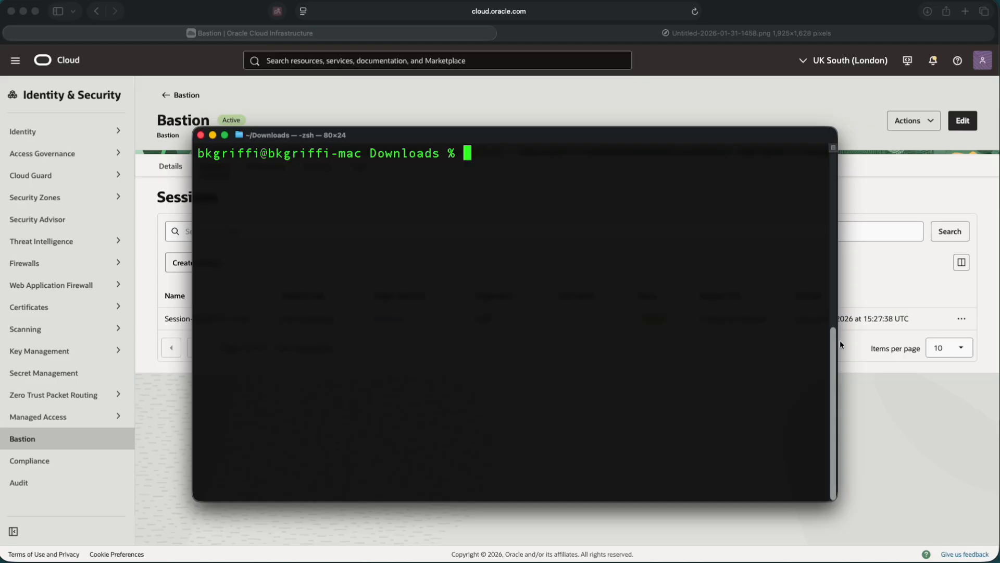
Step: Copy the SSH command of the port forwarding session again and paste it at the prompt in the Terminal window
click(962, 321)
click(962, 319)
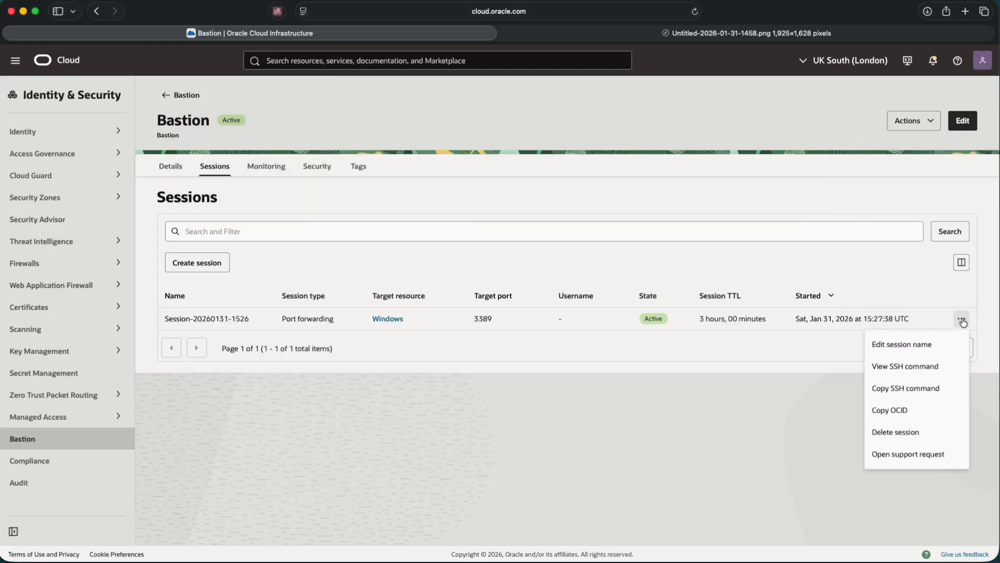
click(921, 388)
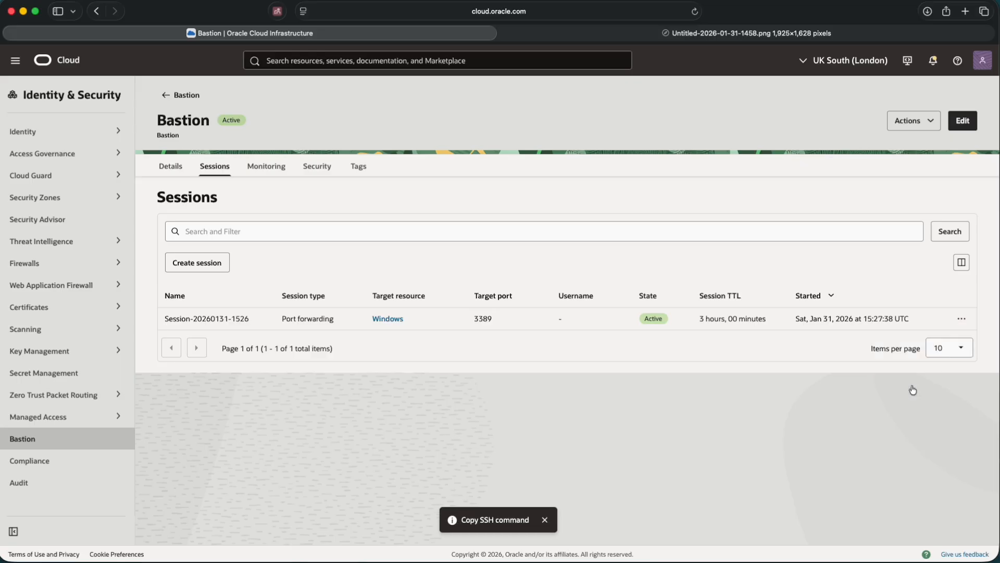
key(super+Tab)
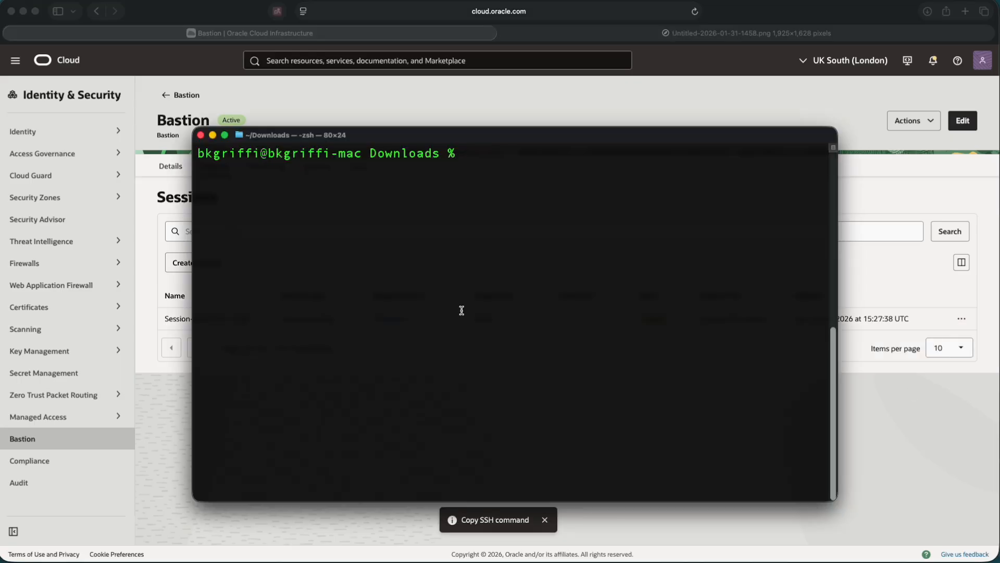
key(super+v)
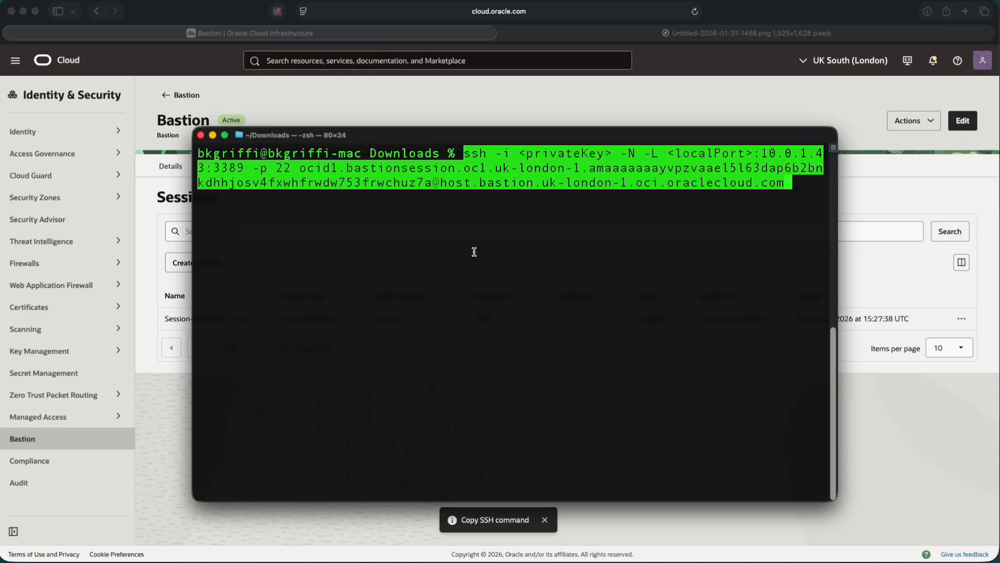
Step: Move the text cursor back from the end of the pasted SSH command toward its <localPort> and <privateKey> placeholders
key(Left)
key(Left)
key(Left)
key(Left)
key(Left)
key(Left)
key(Left)
key(Left)
key(Left)
key(Left)
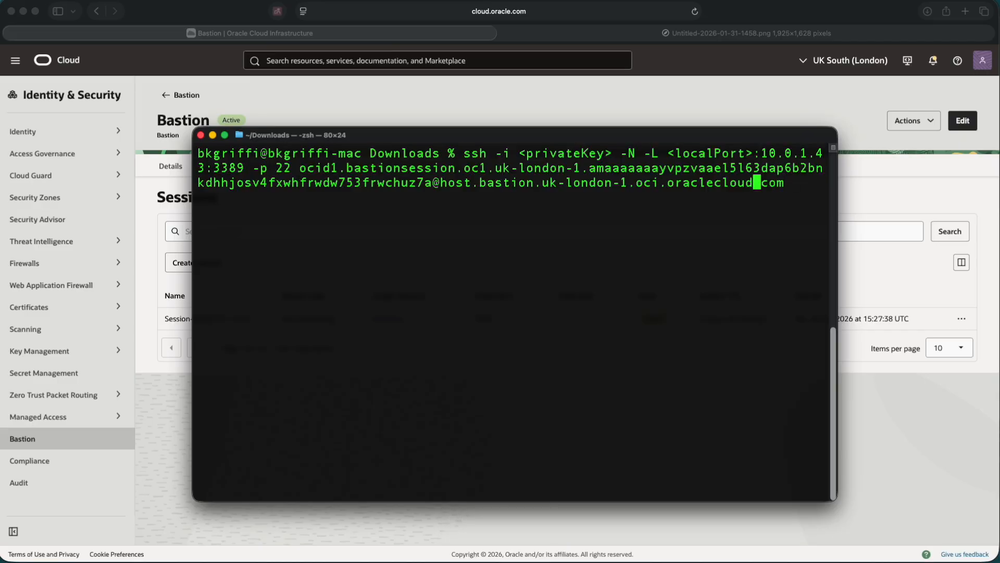
Step: Replace the <privateKey> placeholder in the pasted SSH command with the key file name ssh.key
key(Left)
key(Left)
key(Left)
key(Left)
key(Left)
key(Left)
key(Left)
key(Left)
key(Left)
key(Left)
key(Left)
key(Left)
key(Left)
key(Left)
key(Left)
key(Left)
key(Left)
key(Left)
key(Left)
key(Left)
key(Left)
key(Left)
key(Left)
key(Left)
key(Left)
key(Left)
key(Left)
key(Left)
key(Left)
key(Left)
key(Left)
key(Left)
key(Left)
key(Left)
key(Left)
key(Left)
key(Left)
key(Left)
key(Left)
key(Left)
key(Left)
key(Left)
key(Left)
key(Left)
key(Left)
key(Left)
key(Left)
key(Left)
key(Left)
key(Left)
key(Left)
key(Left)
key(Left)
key(Left)
key(Left)
key(Left)
key(Left)
key(Left)
key(Left)
key(Left)
key(Left)
key(Left)
key(Left)
key(Left)
key(Left)
key(Left)
key(Left)
key(Left)
key(Left)
key(Left)
key(Left)
key(Left)
key(Left)
key(Left)
key(Left)
key(Left)
key(Left)
key(Left)
key(Left)
key(Left)
key(Left)
key(Left)
key(Left)
key(Left)
key(Left)
key(Left)
key(Left)
key(Left)
key(Left)
key(Left)
key(Left)
key(Left)
key(Left)
key(Left)
key(Left)
key(Left)
key(Left)
key(Left)
key(Left)
key(Left)
key(Left)
key(Left)
key(Left)
key(Left)
key(Left)
key(Left)
key(Left)
key(Left)
key(Left)
key(Left)
key(Left)
key(Left)
key(Left)
key(Left)
key(Left)
key(Left)
key(Left)
key(Left)
key(Left)
key(Left)
key(Left)
key(Left)
key(Left)
key(Left)
key(Left)
key(Left)
key(Left)
key(Left)
key(Left)
key(Left)
key(Left)
key(Left)
key(Left)
key(Left)
key(Left)
key(Left)
key(Left)
key(Left)
key(Left)
key(Left)
key(Left)
key(Left)
key(Left)
key(Left)
key(Left)
key(BackSpace)
key(BackSpace)
key(BackSpace)
key(BackSpace)
key(BackSpace)
key(BackSpace)
key(BackSpace)
key(BackSpace)
key(BackSpace)
key(BackSpace)
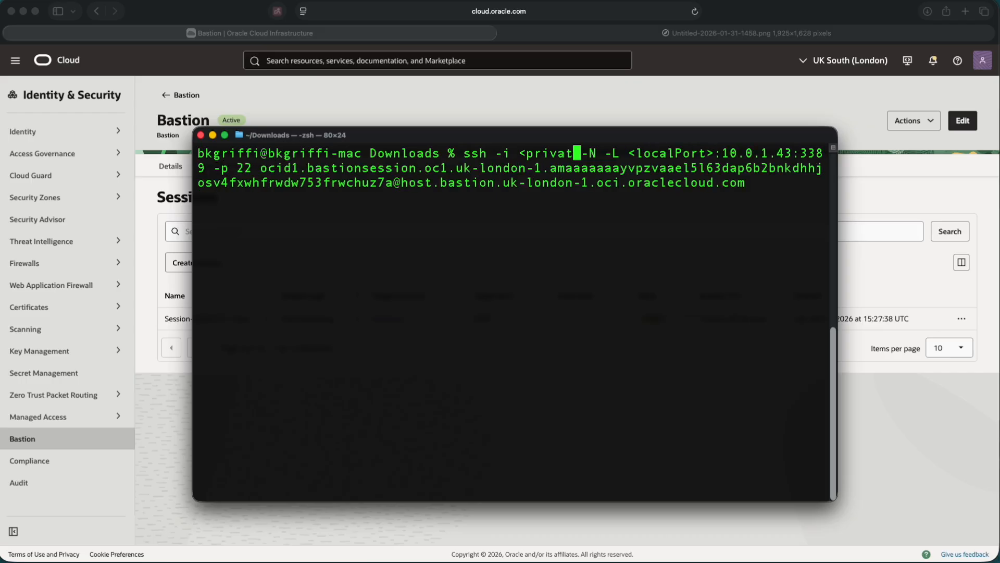
key(BackSpace)
key(BackSpace)
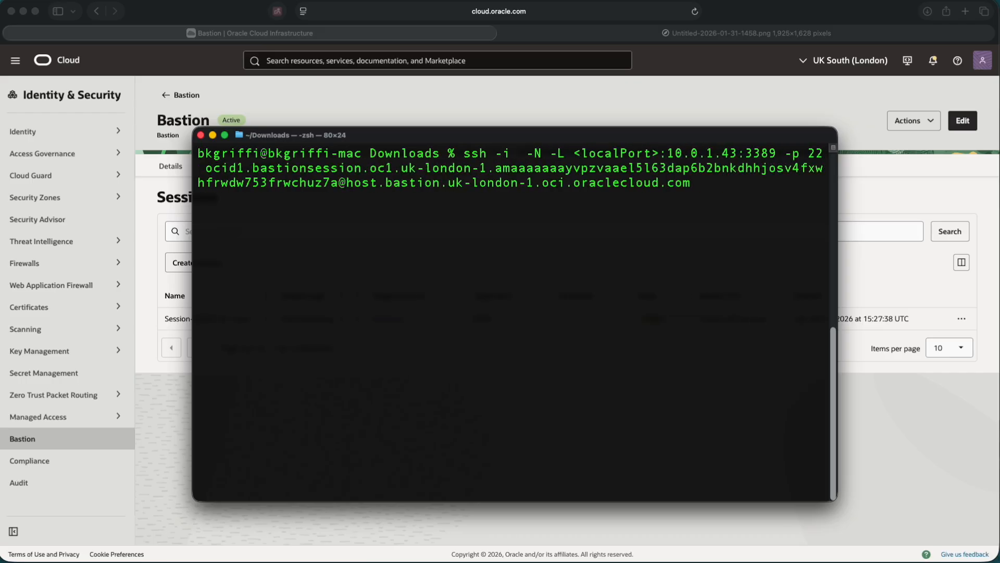
text(ssh.ke)
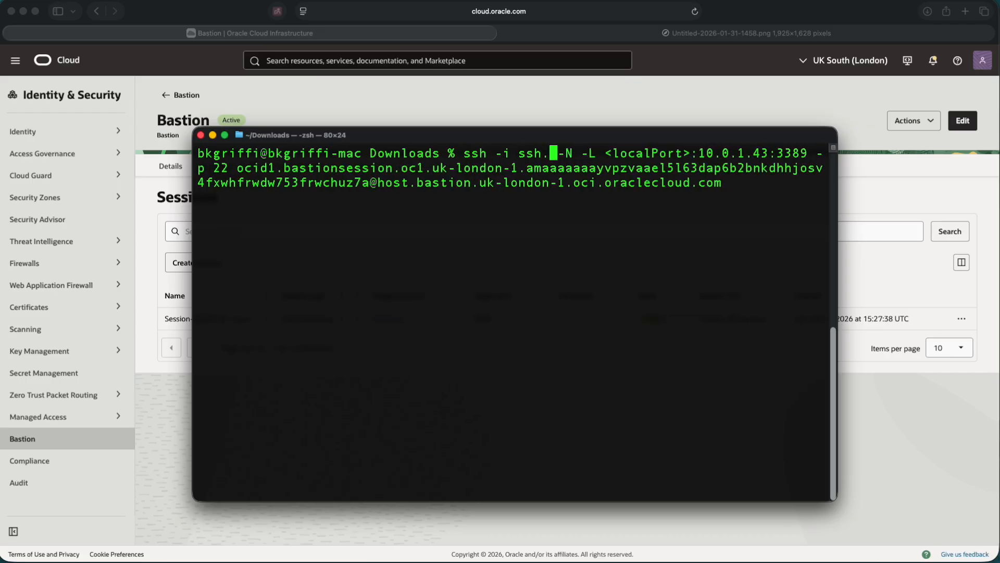
text(y)
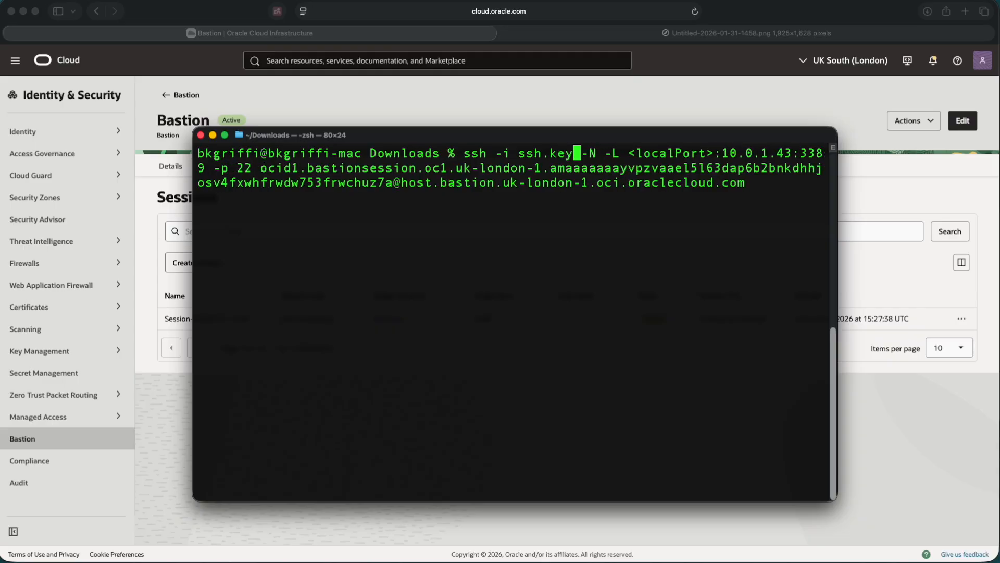
Step: Replace the <localPort> placeholder in the SSH command with local port 3390
key(Right)
key(Right)
key(Right)
key(Right)
key(Right)
key(Right)
key(Right)
key(Right)
key(Right)
key(Right)
key(Right)
key(Right)
key(Right)
key(Right)
key(Right)
key(Right)
key(Right)
key(BackSpace)
key(BackSpace)
key(BackSpace)
key(BackSpace)
key(BackSpace)
key(BackSpace)
key(BackSpace)
key(BackSpace)
key(BackSpace)
key(BackSpace)
key(BackSpace)
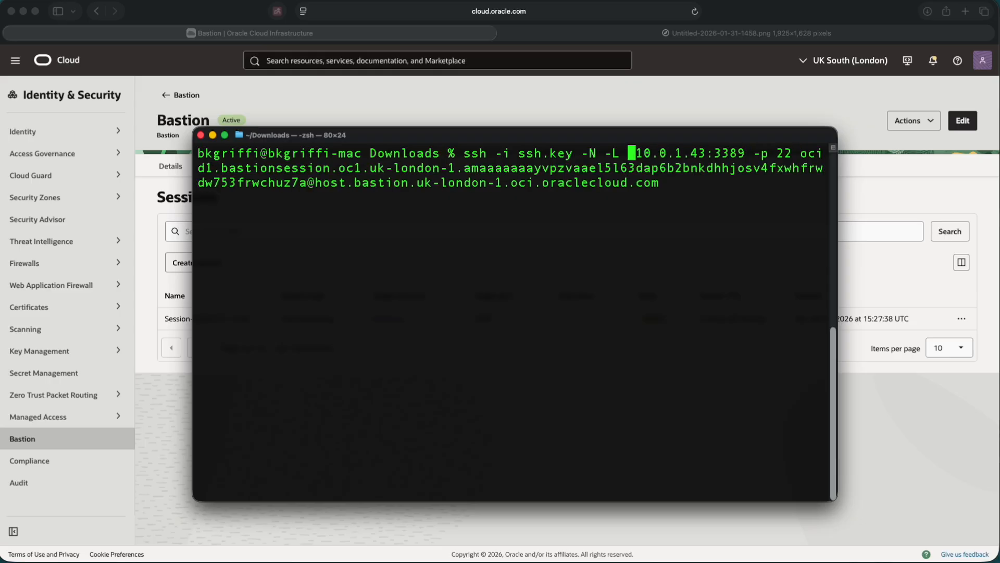
text(33)
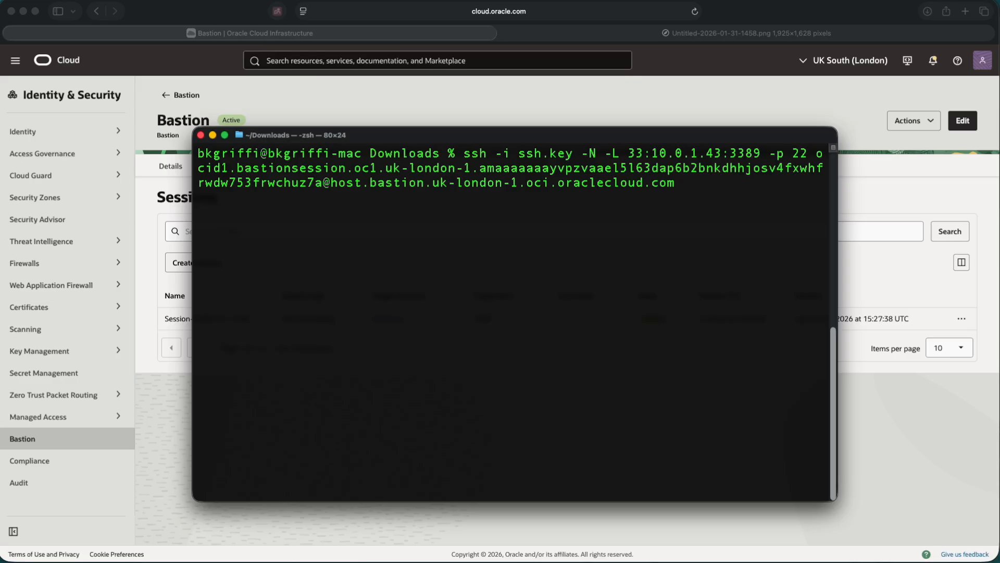
text(90)
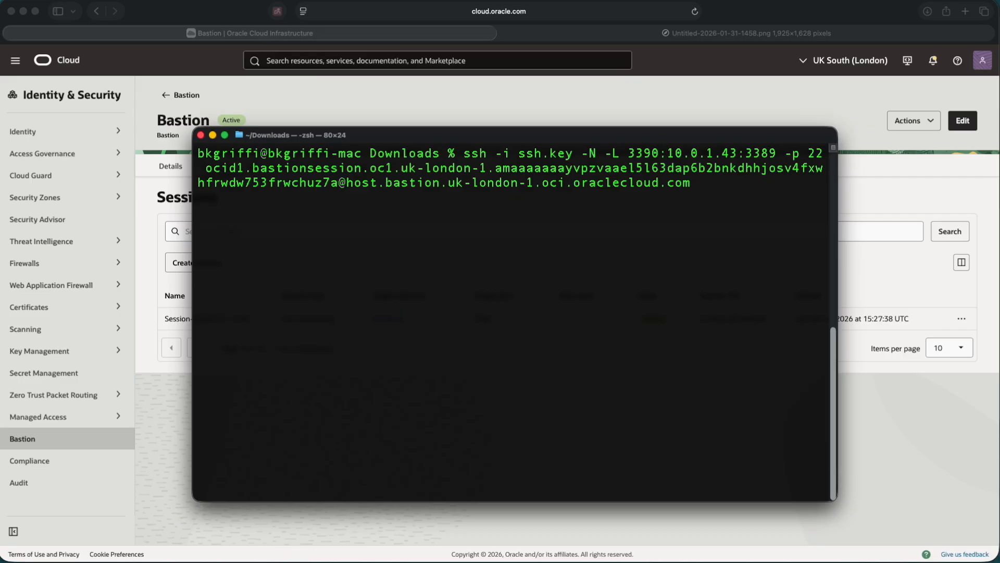
Step: Review the edited port forwarding SSH command and try to run it with ssh.key
key(Right)
key(Right)
key(Right)
key(Right)
key(Right)
key(Right)
key(Right)
key(Right)
key(Right)
key(Left)
key(Left)
key(Left)
key(Left)
key(Left)
key(Left)
key(Left)
key(Left)
key(Left)
key(Left)
key(Left)
key(Left)
key(Left)
key(Left)
key(Left)
key(Left)
key(Left)
key(Left)
key(Left)
key(Left)
key(Left)
key(Left)
key(Left)
key(Left)
key(Left)
key(Left)
key(Right)
key(Right)
key(Right)
key(Right)
key(Right)
key(Right)
key(Right)
key(Right)
key(Right)
key(Right)
key(Right)
key(Right)
key(Right)
key(Right)
key(Right)
key(Right)
key(Return)
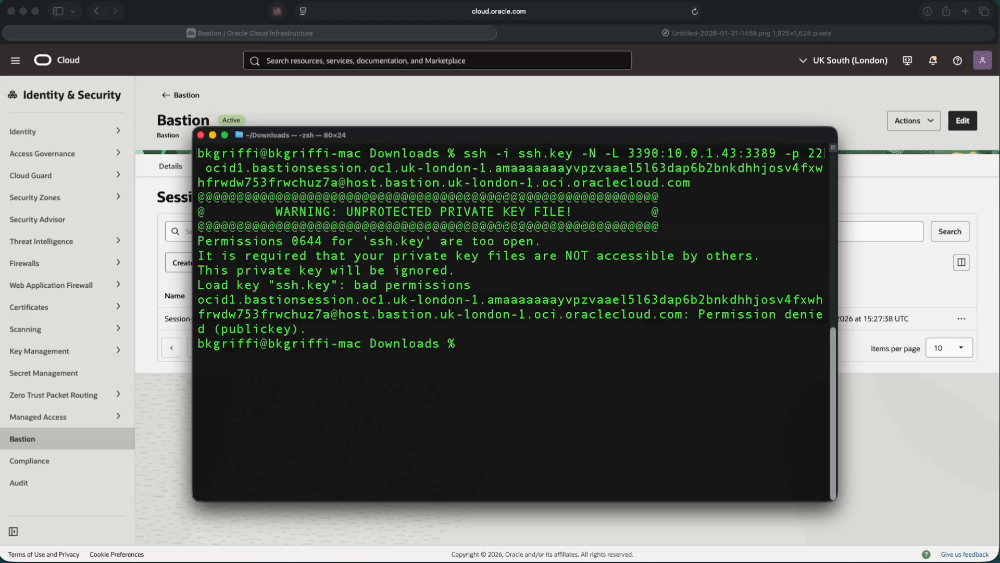
Step: Restrict the key file's permissions with chmod 600 ssh.key and run the SSH tunnel command again
text(chmod 600 ssh.key)
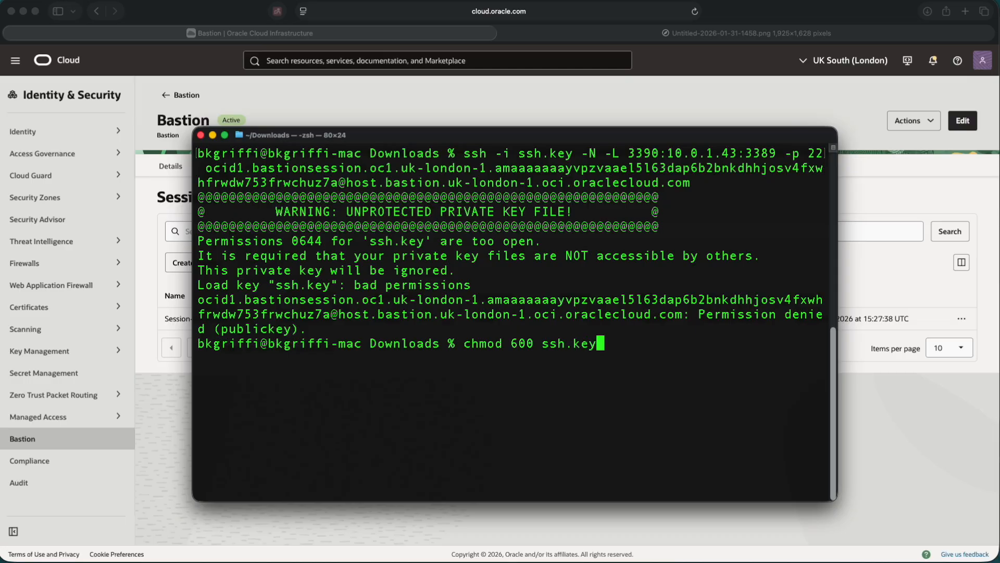
key(Return)
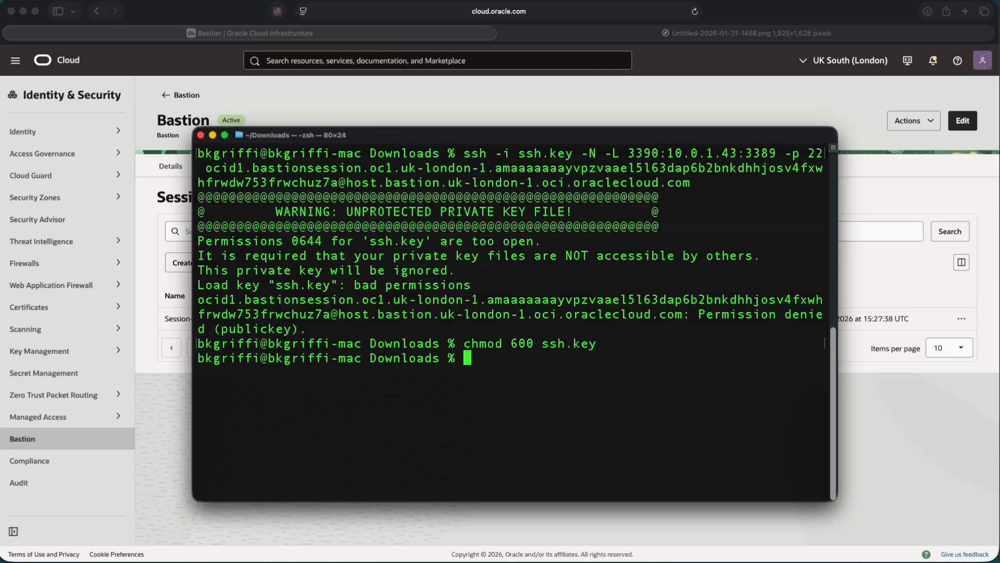
key(Up)
key(Up)
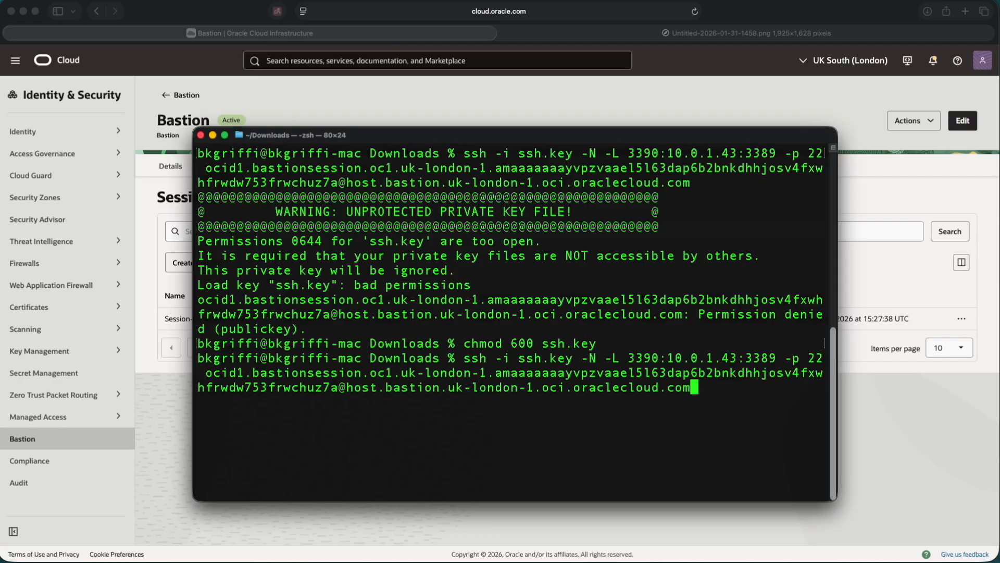
key(Return)
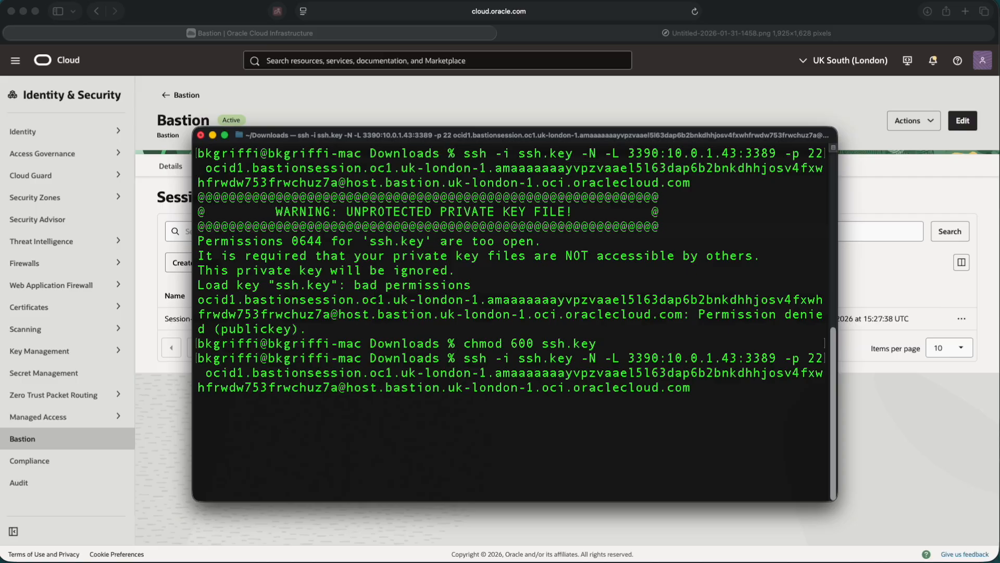
Step: Switch to the remote desktop client, examine the PC name in the saved WebServer1 device's settings, and save them
click(938, 560)
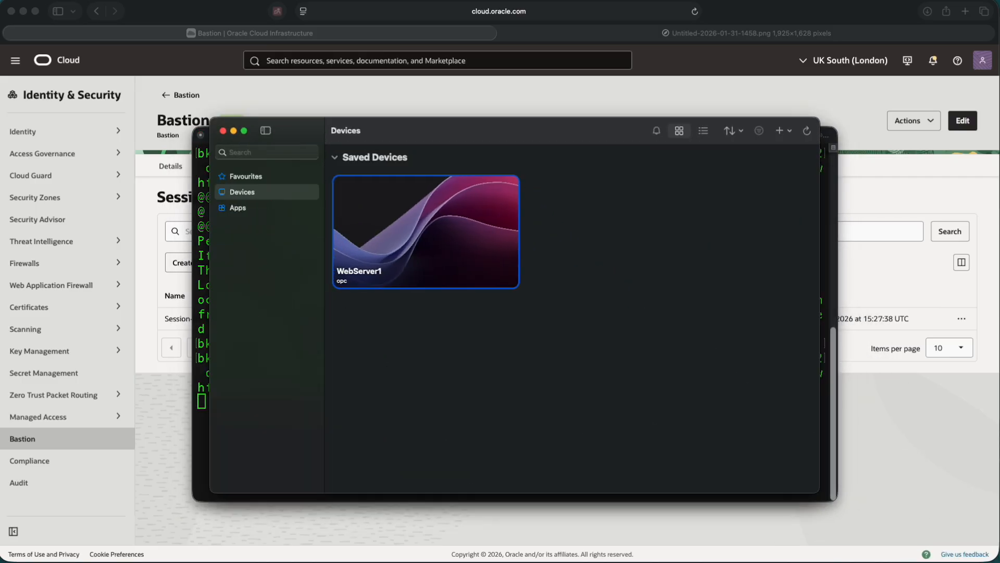
mouse_move(474, 228)
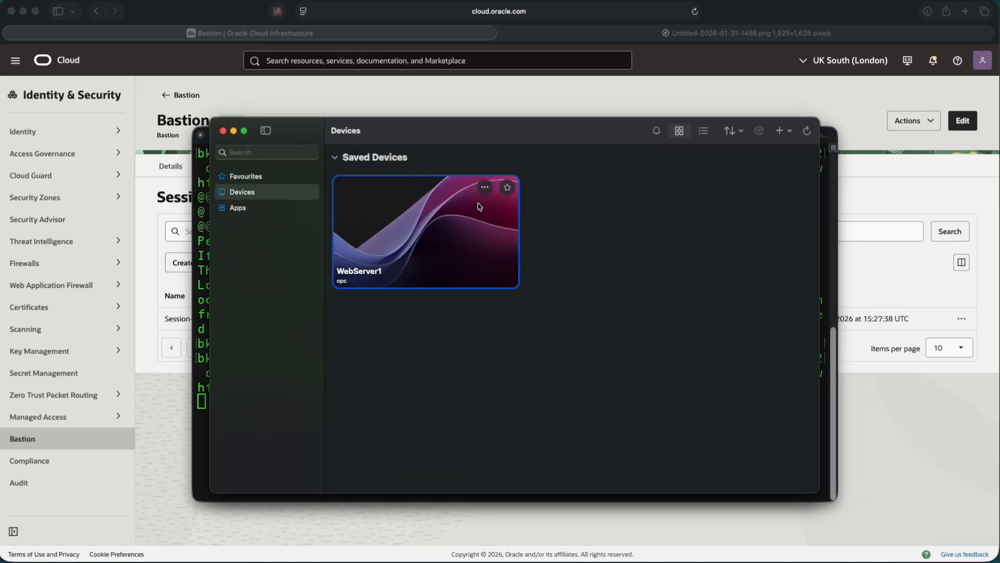
click(485, 189)
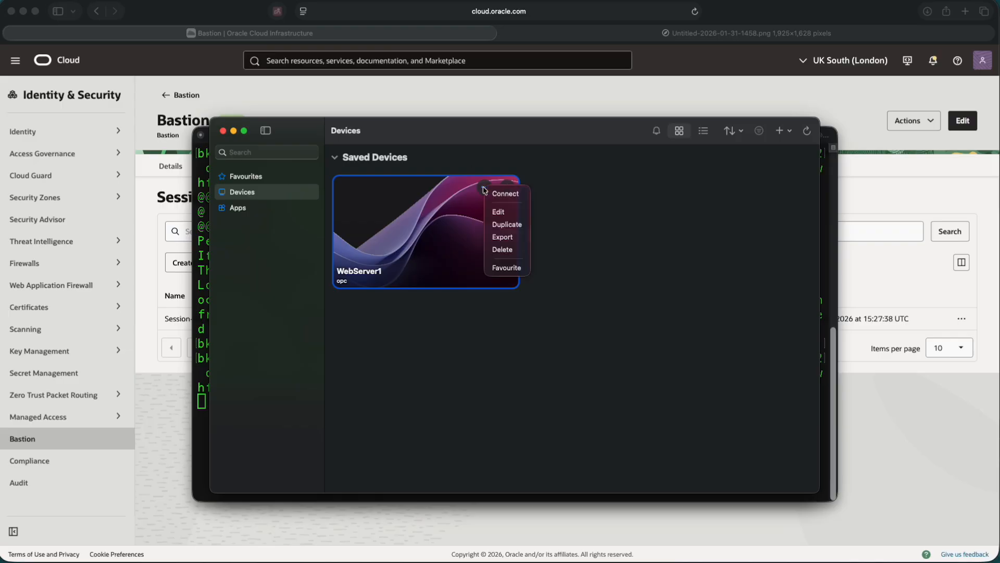
click(495, 208)
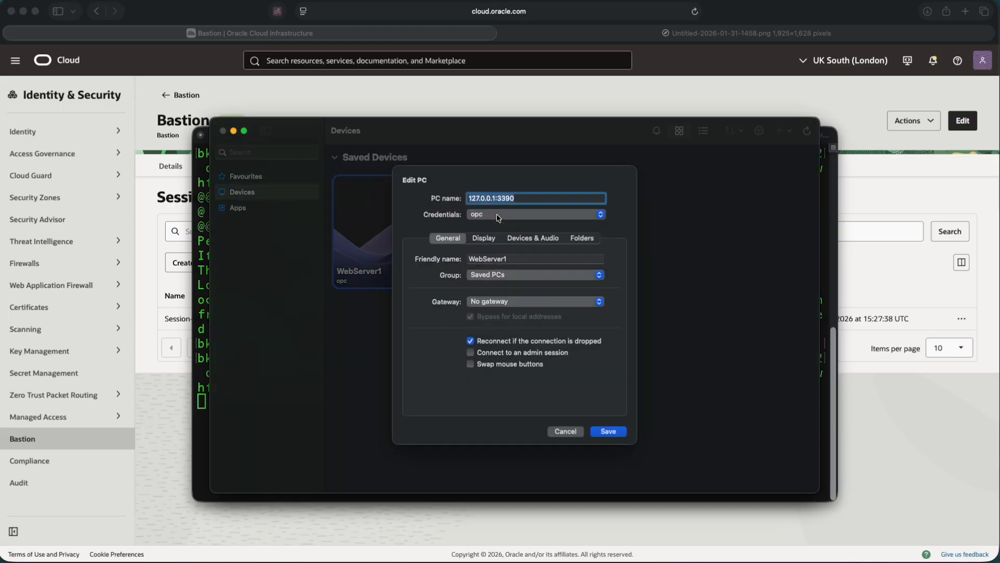
click(523, 197)
click(496, 198)
drag(496, 198, 457, 199)
drag(521, 199, 499, 199)
click(528, 199)
click(612, 436)
Step: Connect to WebServer1 despite its unverified identity and dismiss the Windows sign-in message to reach the credentials form
double_click(435, 242)
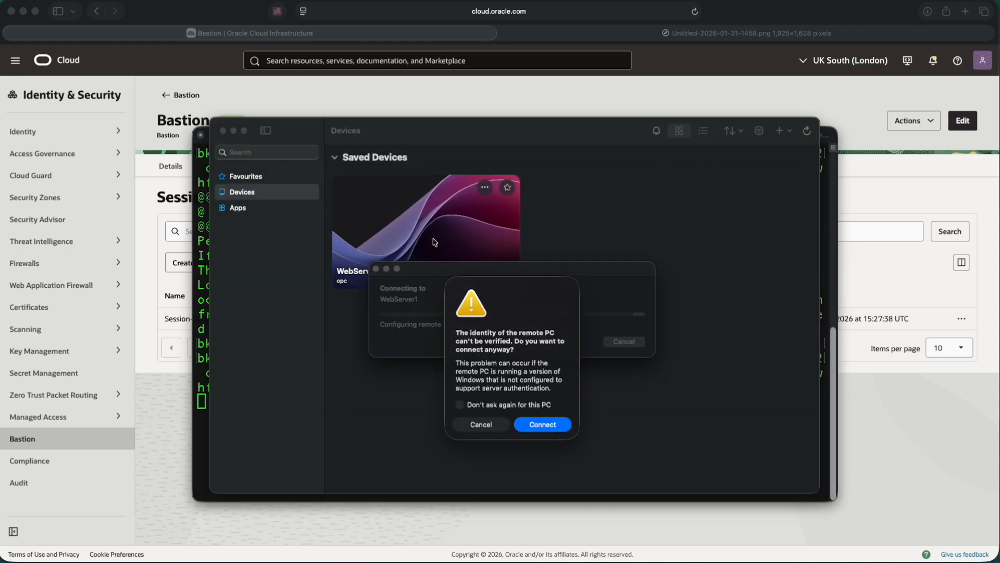
click(547, 428)
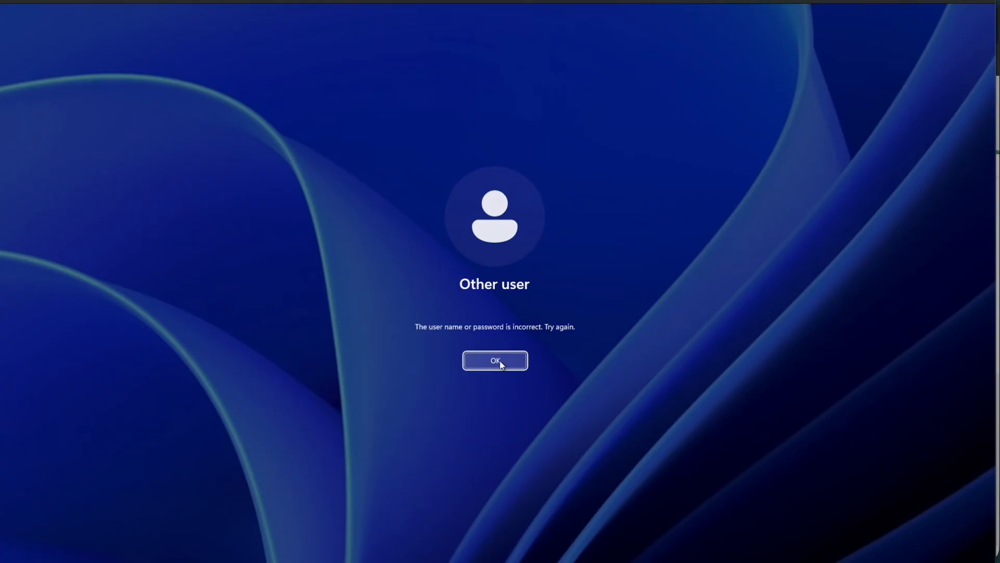
click(500, 363)
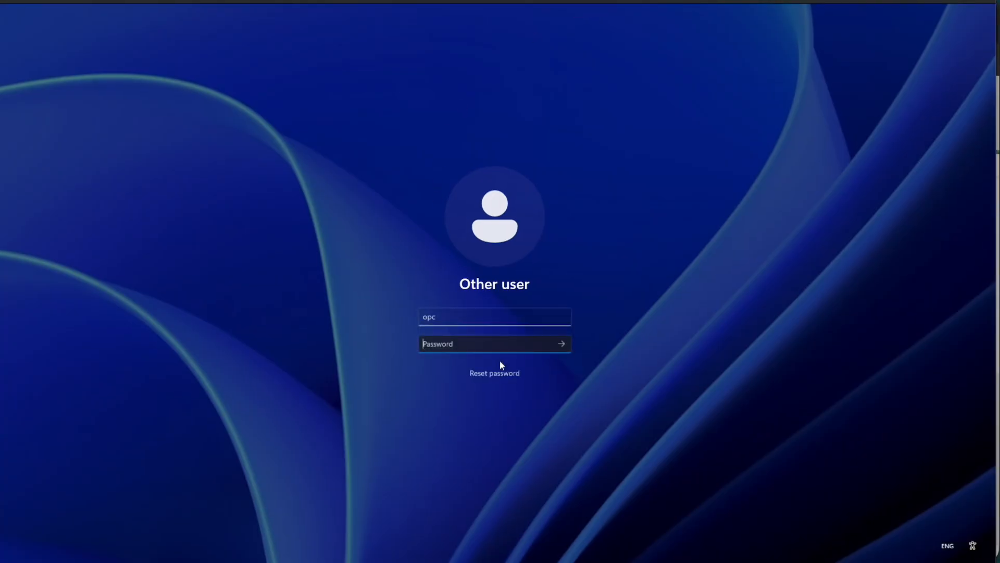